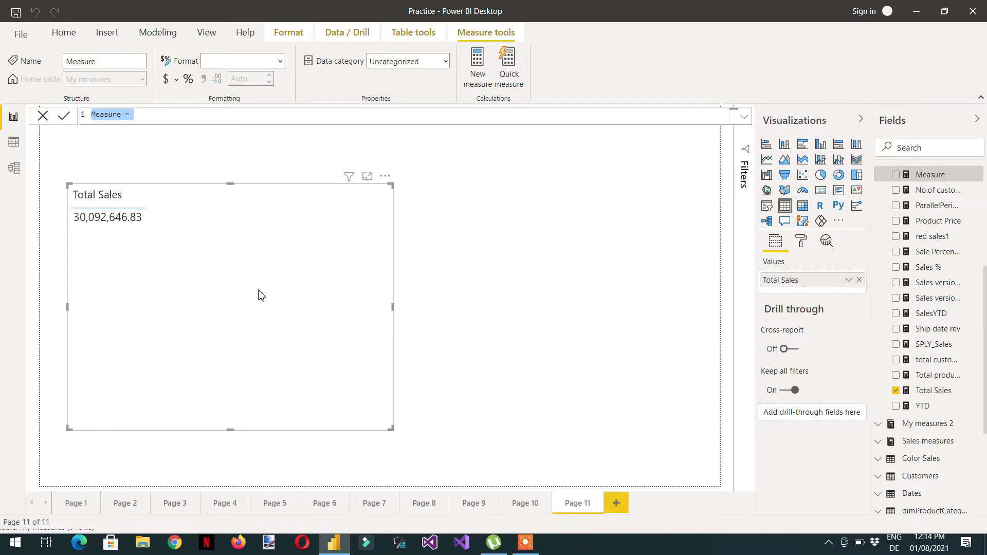
Step: Name the new measure "Sale with Calculate" and start its formula with CALCULATE on the [Total Sales] measure
type("Sale with Calculate ")
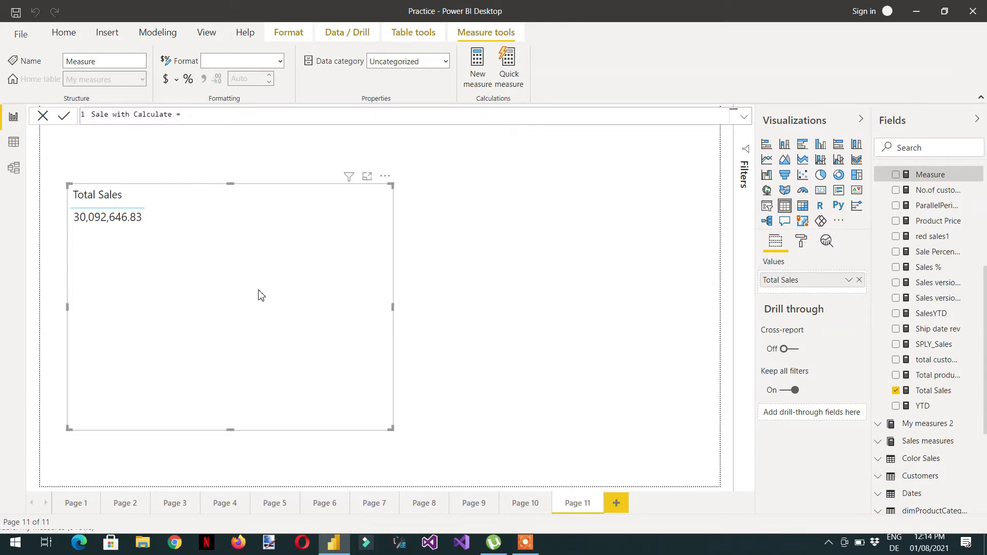
type("= cal")
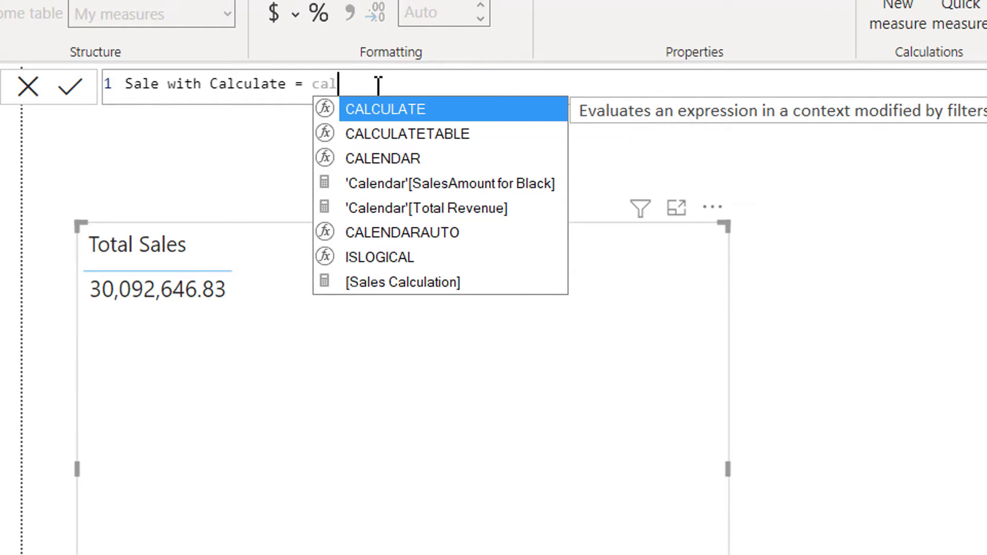
key("Tab")
type("to")
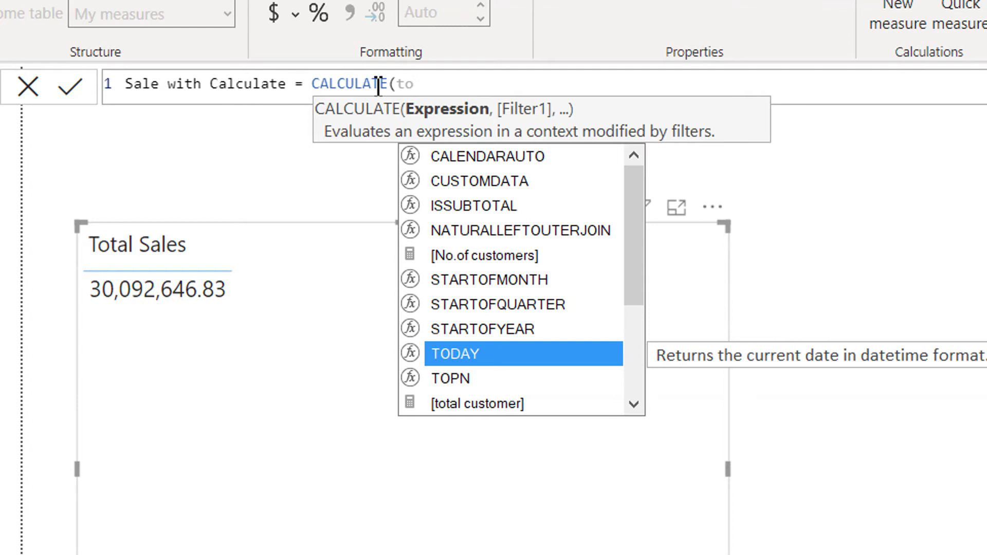
type("t")
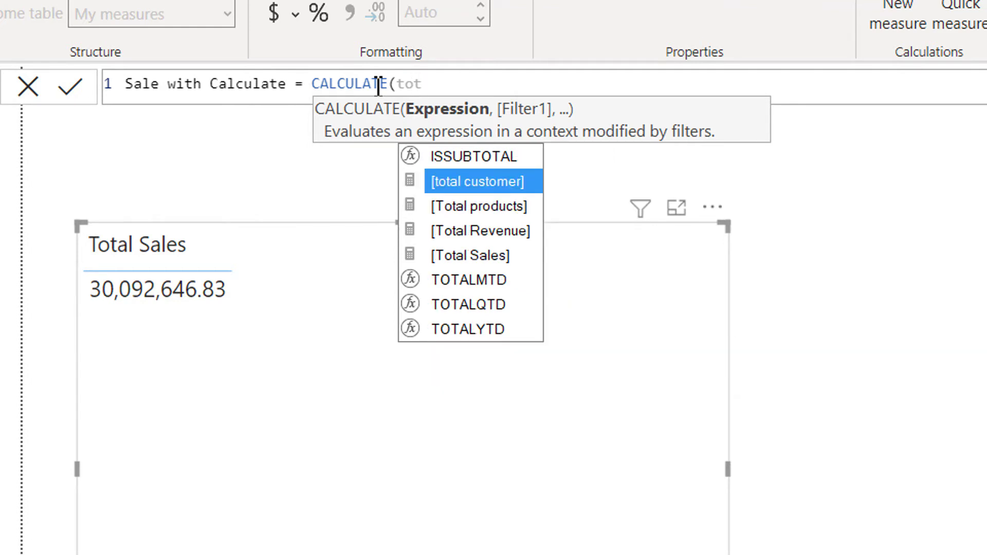
key("Down")
key("Down")
key("Down")
key("Tab")
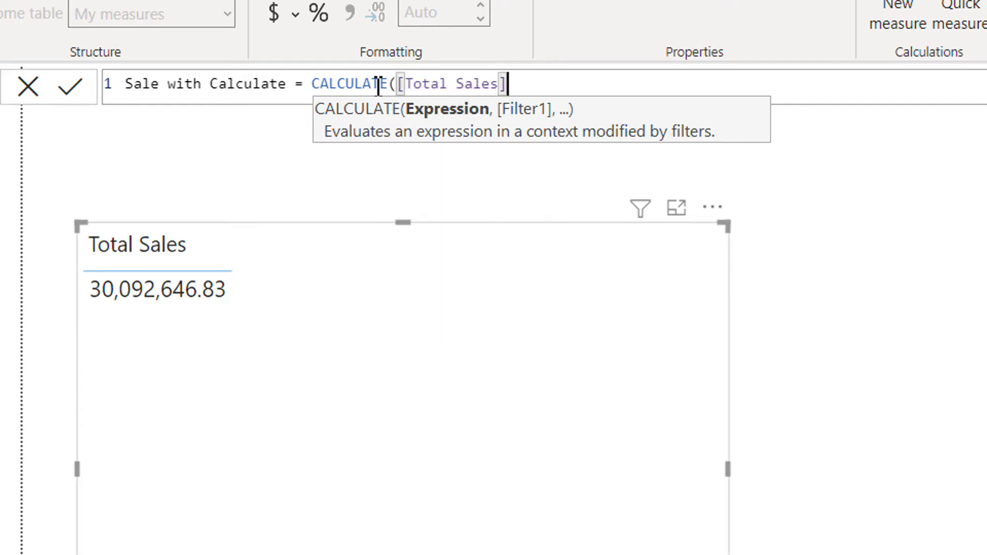
type(",")
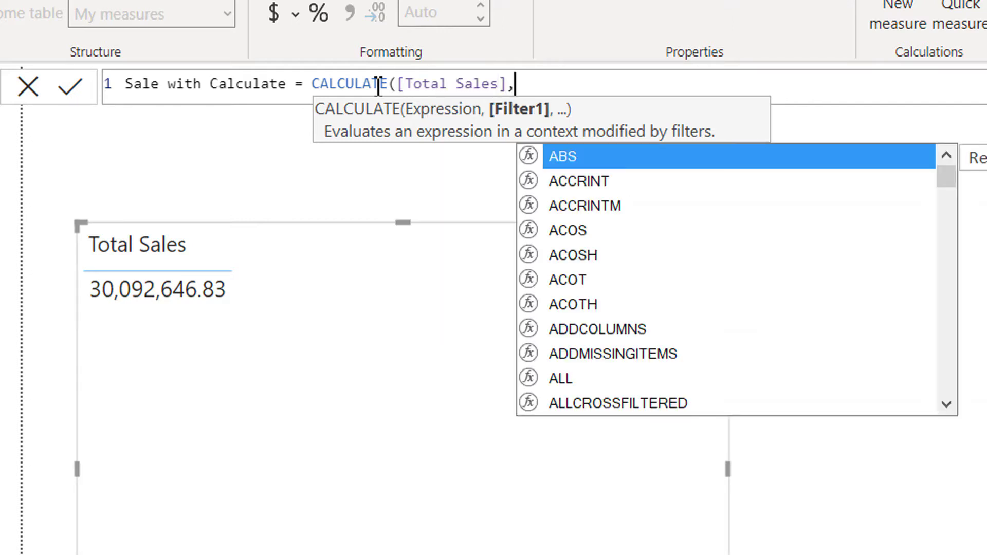
Step: Complete the formula with the filter Products[Class] = "L" and add the Sale with Calculate measure to the table visual
type("cla")
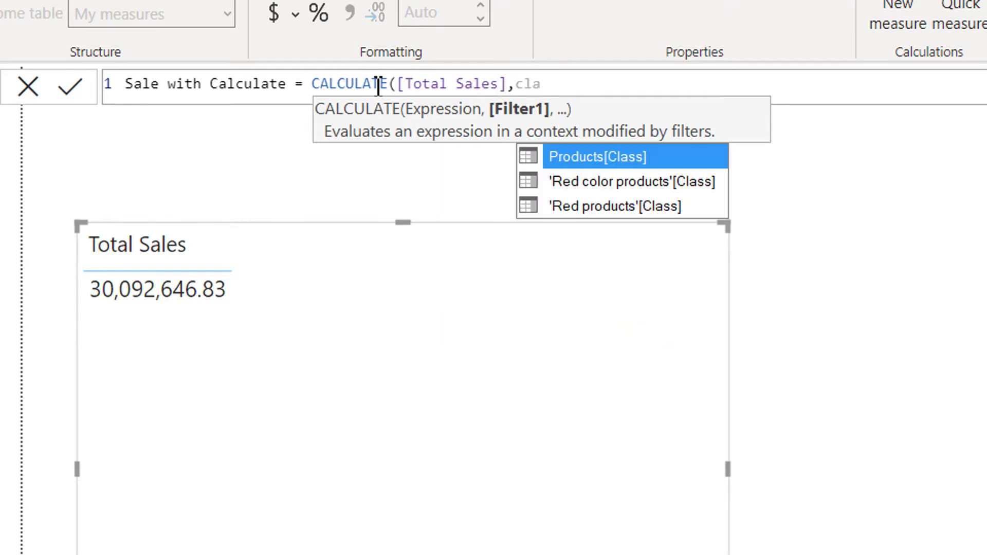
key("Tab")
type("=")
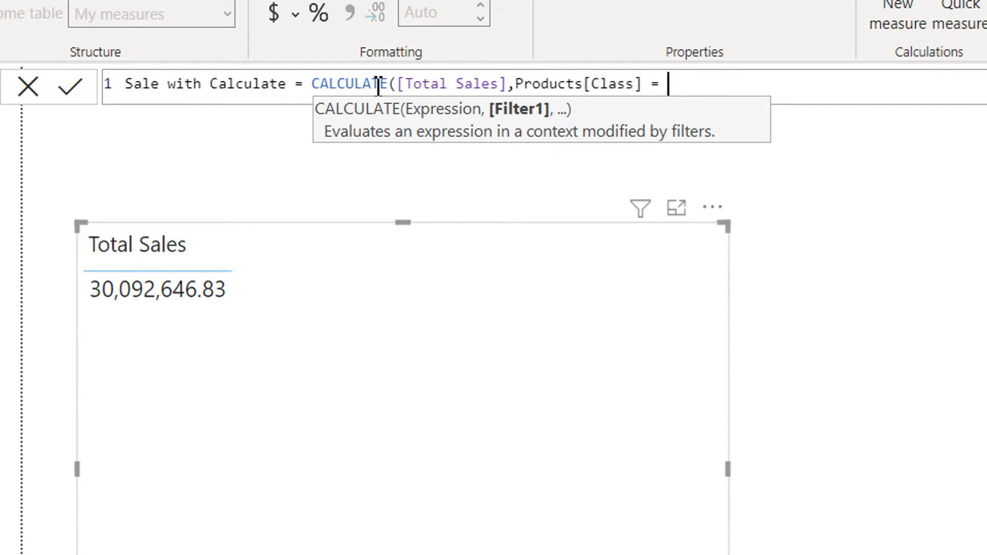
type(" \"\"")
key("Left")
type("L\")")
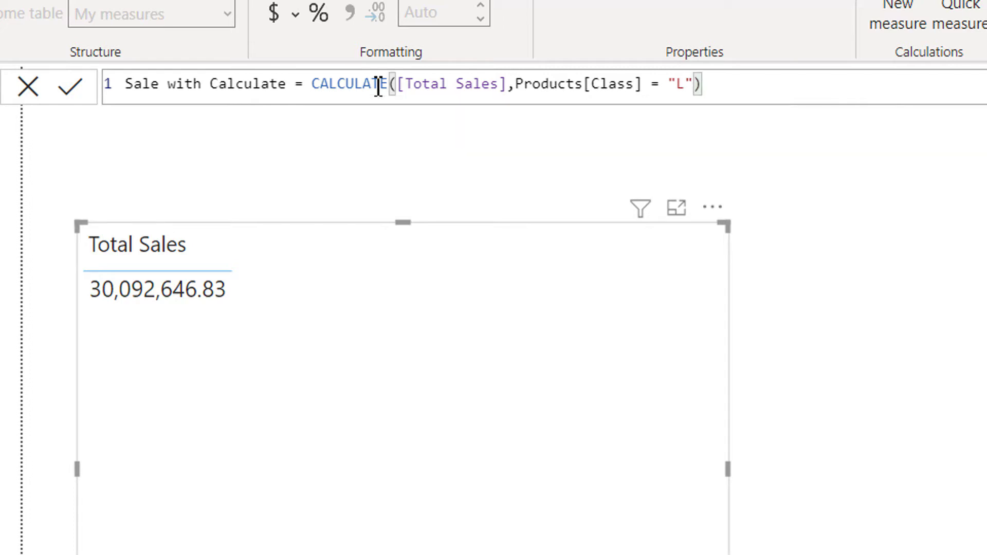
key("Return")
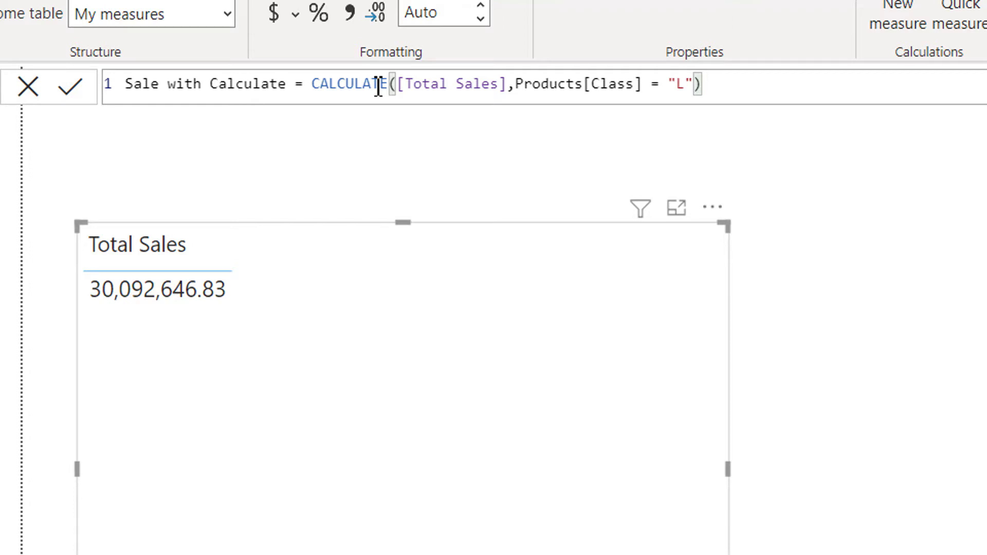
left_click(895, 252)
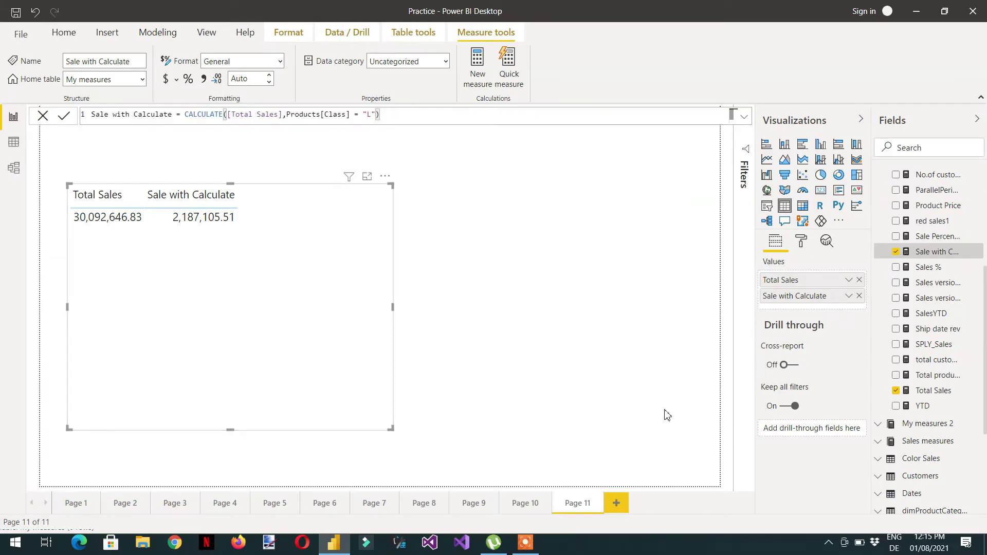
Step: Add the Class field from Products as the first column of the table visual and widen the visual
left_click_drag(986, 316, 986, 396)
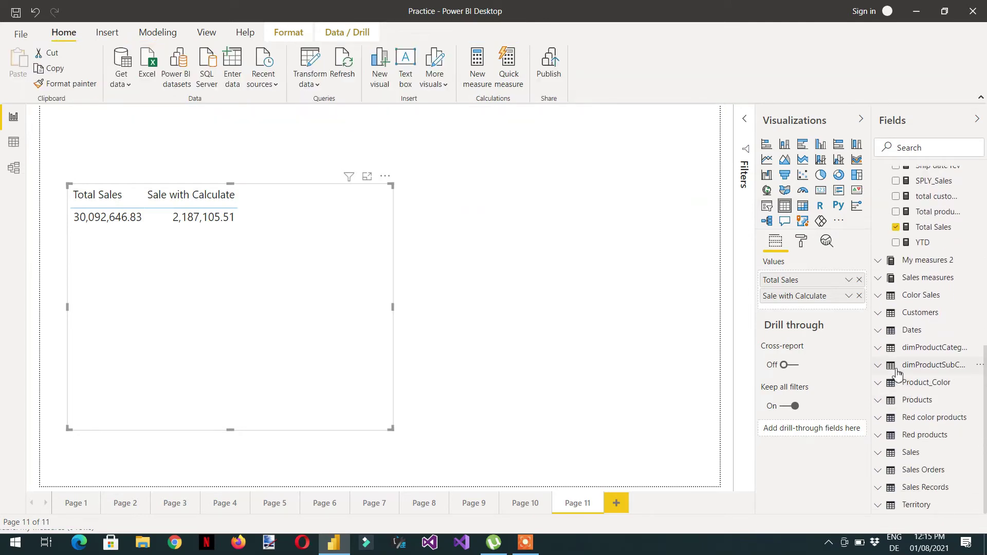
left_click(881, 404)
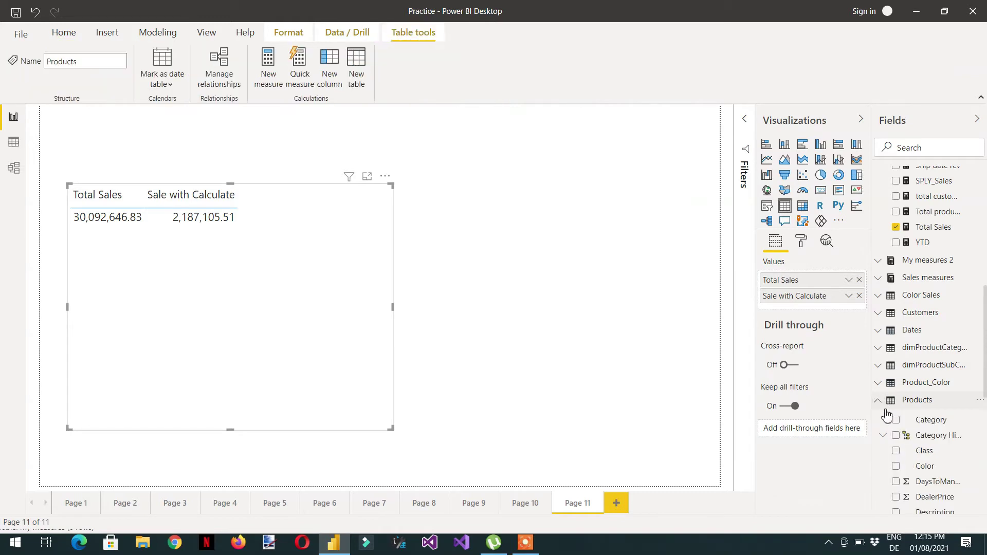
left_click(896, 451)
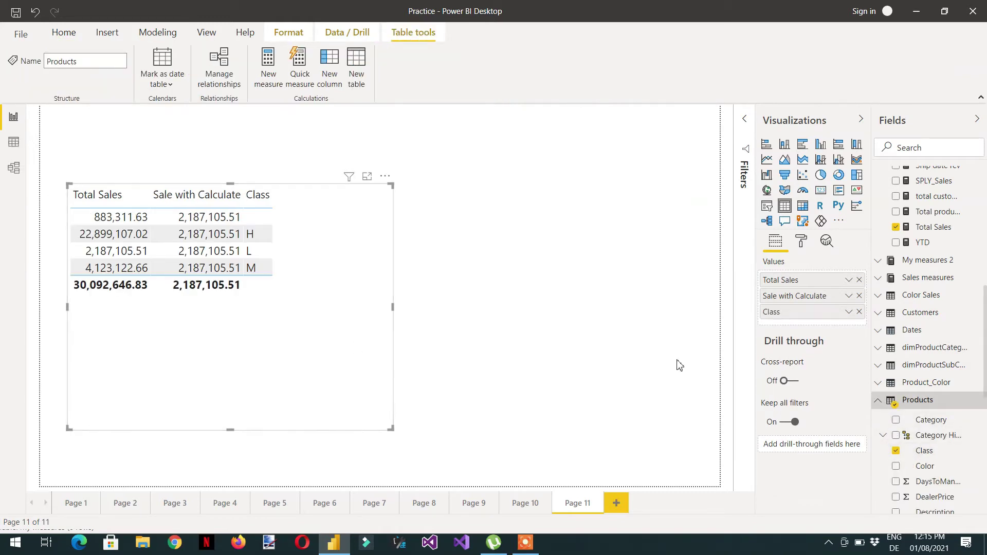
left_click_drag(789, 325, 794, 285)
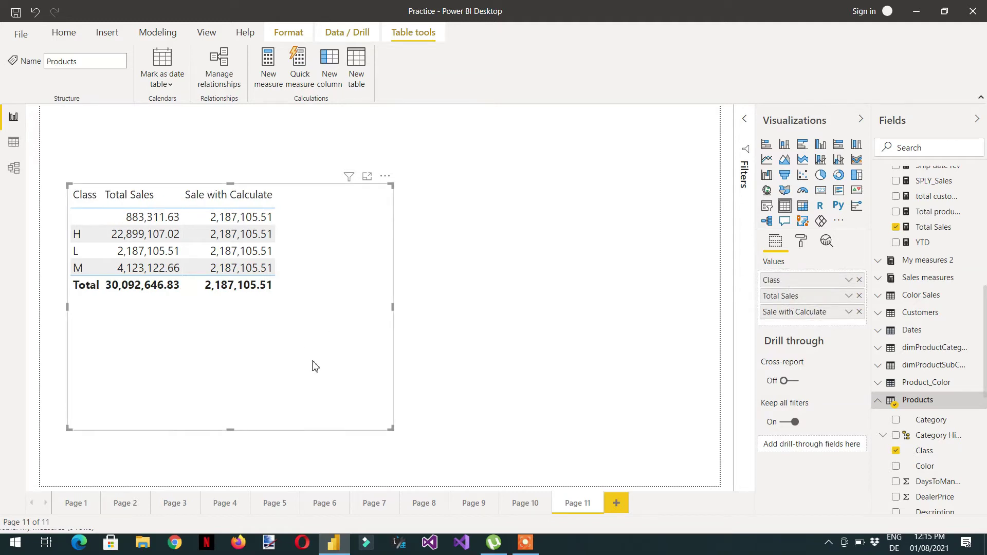
left_click_drag(392, 307, 573, 320)
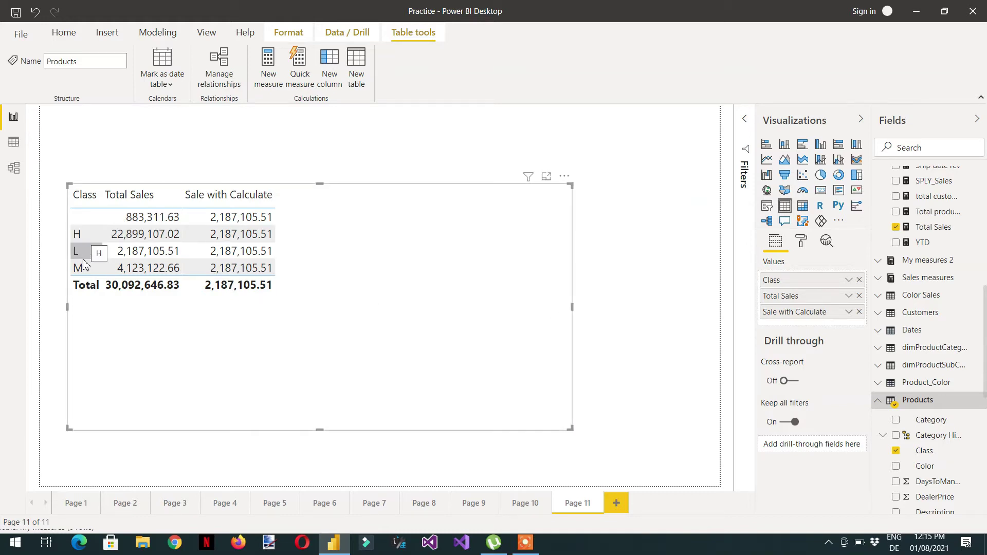
left_click(242, 205)
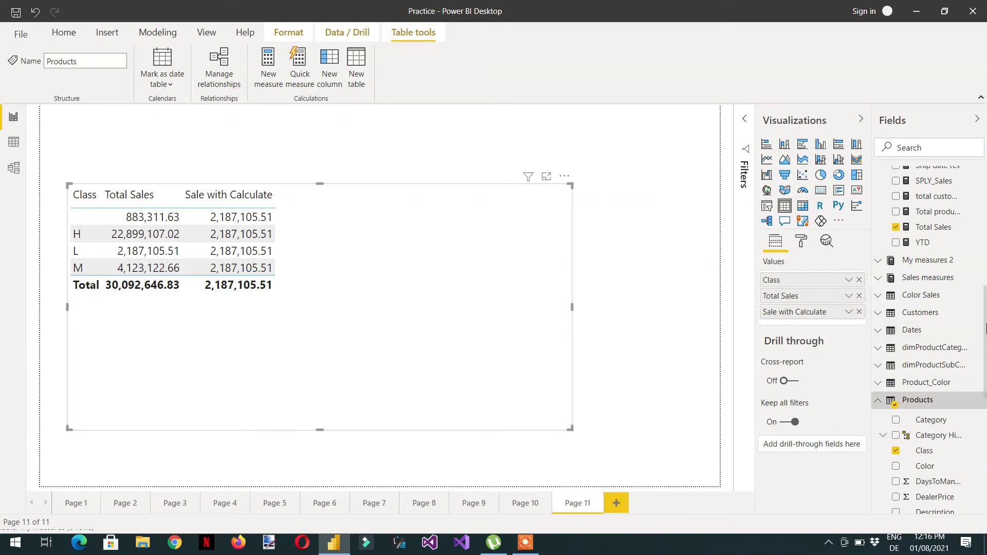
Step: Create a measure named "Sale with Filter" in My measures and start its formula with CALCULATE on [Total Sales]
scroll(985, 329, "up", 10)
left_click(268, 67)
type("Sale with Filter ")
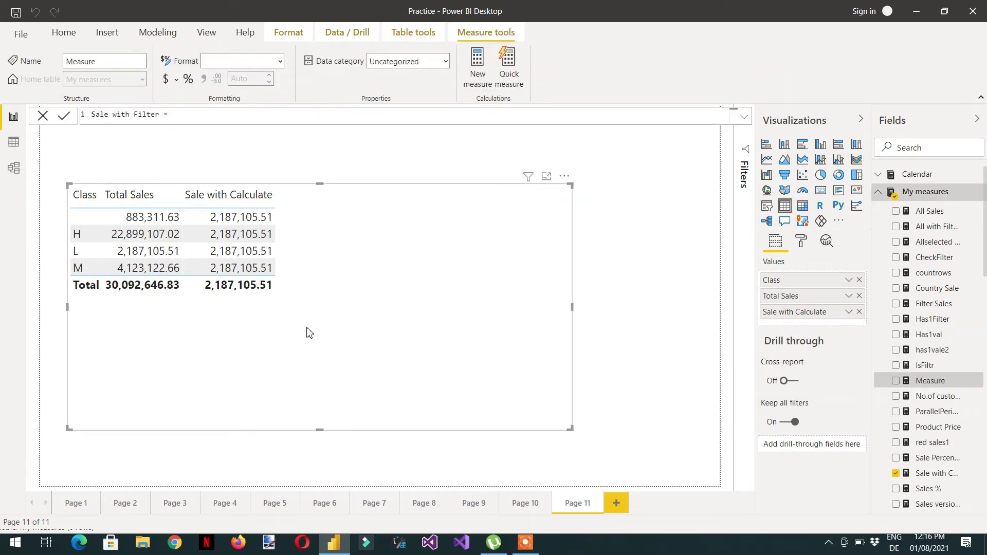
type("= ca")
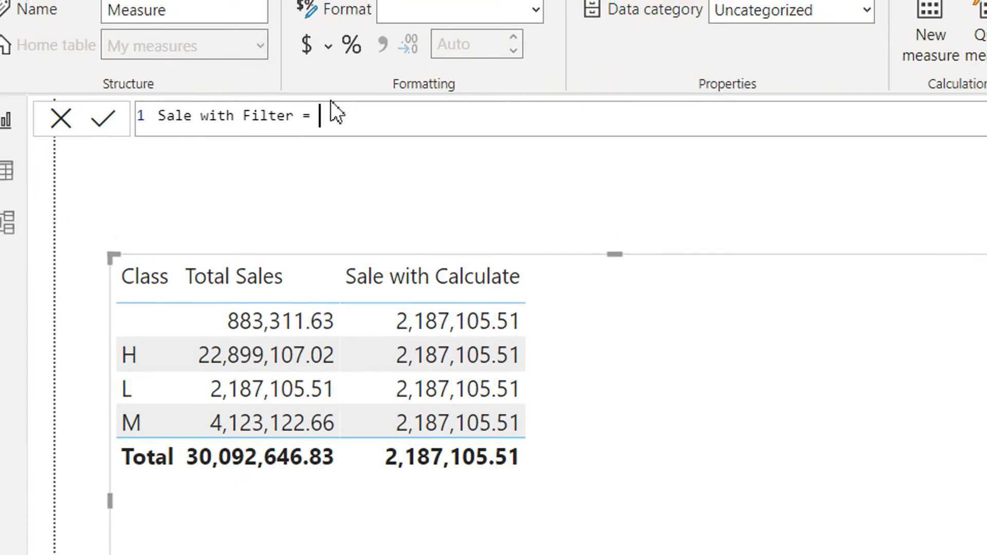
key("Tab")
type("tota")
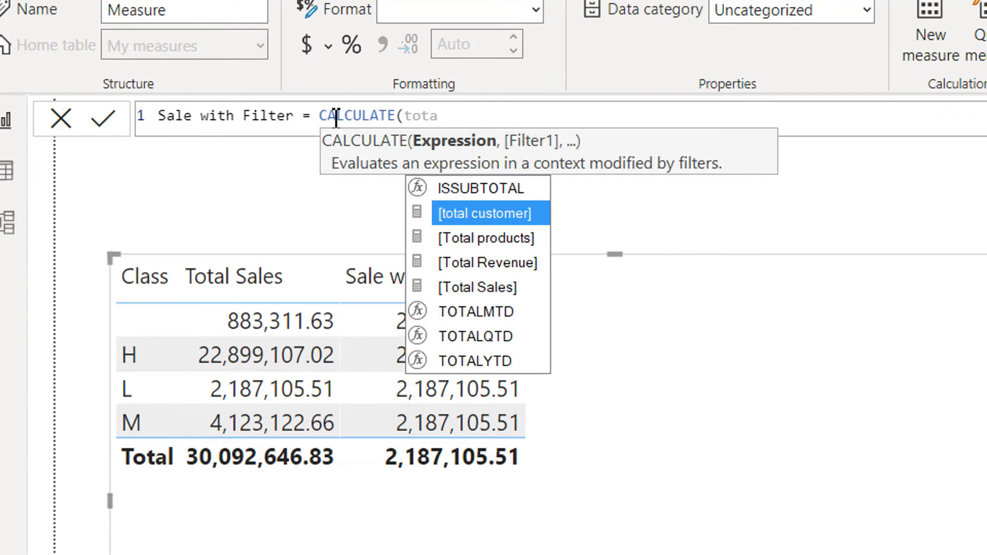
type("l s")
key("Tab")
type(",")
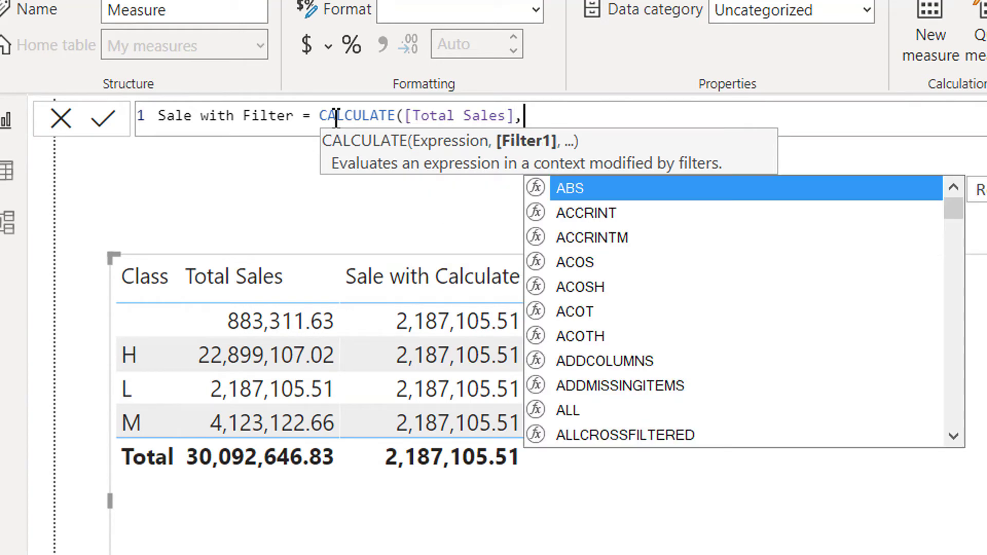
Step: Complete the formula with FILTER(Products,Products[Class] = "L") and add the Sale with Filter measure to the table visual
type("FILTER(")
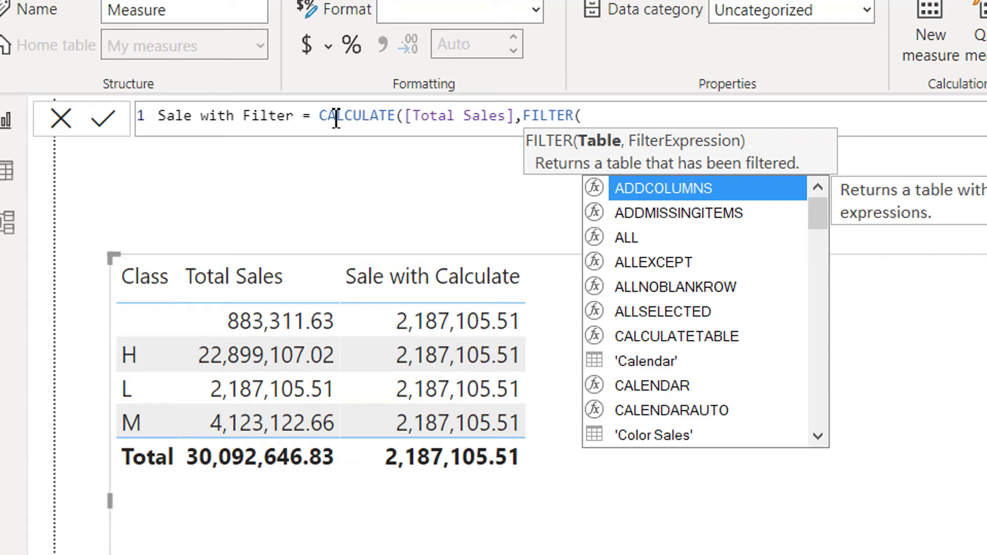
type("prod")
key("Tab")
type(",")
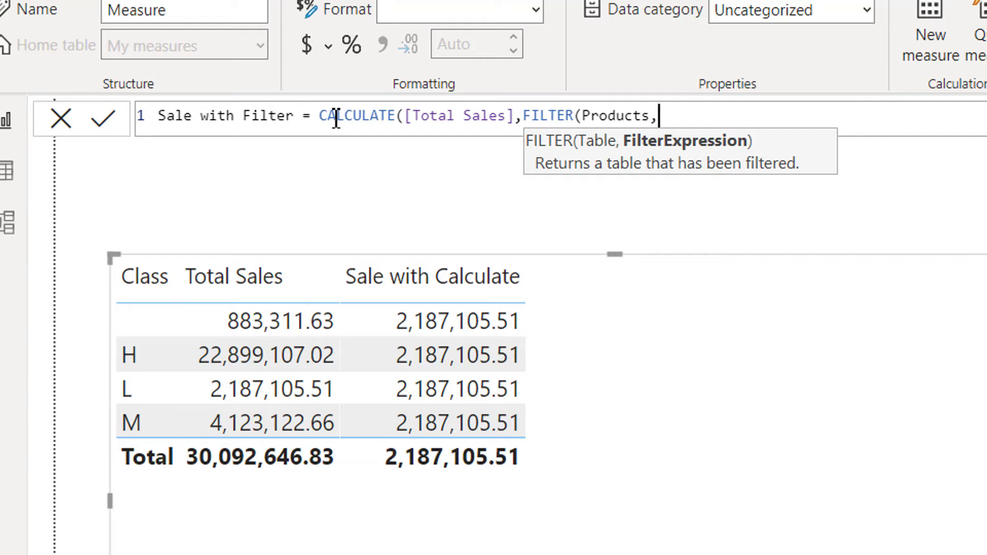
type("cla")
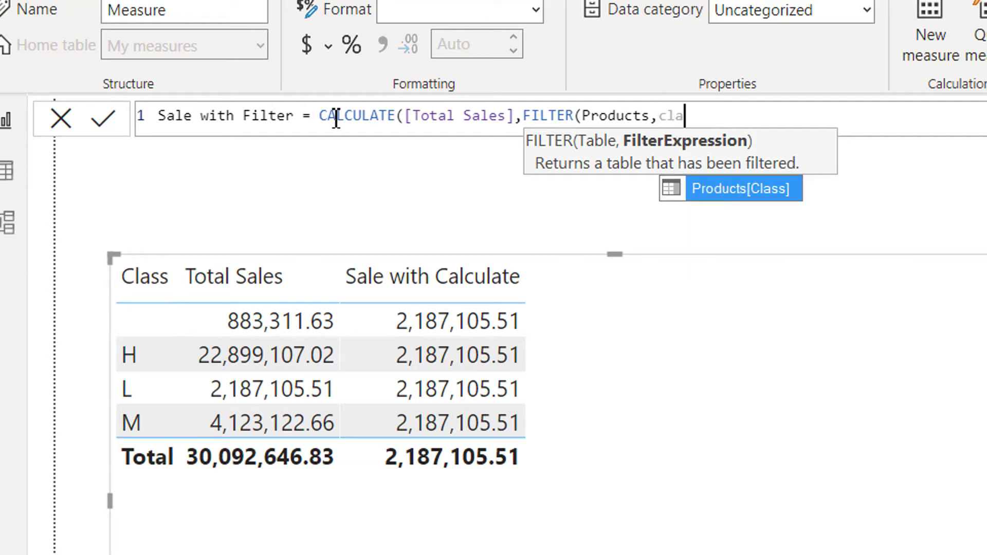
key("Tab")
type("= \"L")
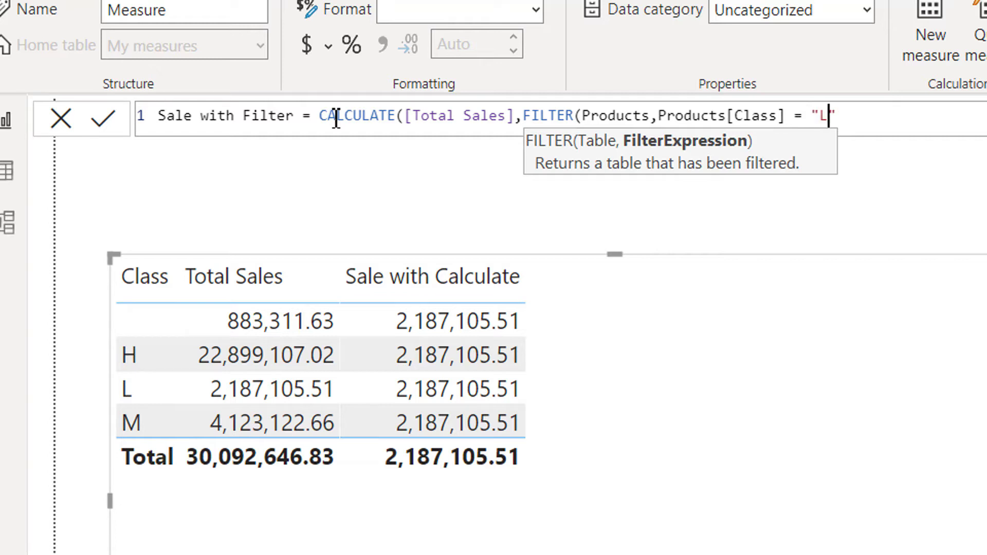
type("\"")
key("Return")
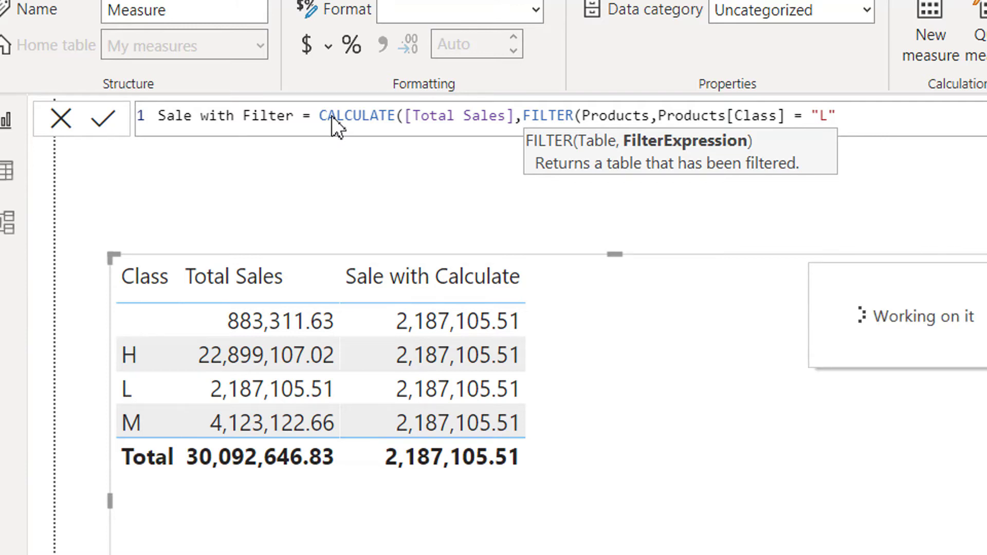
type("))")
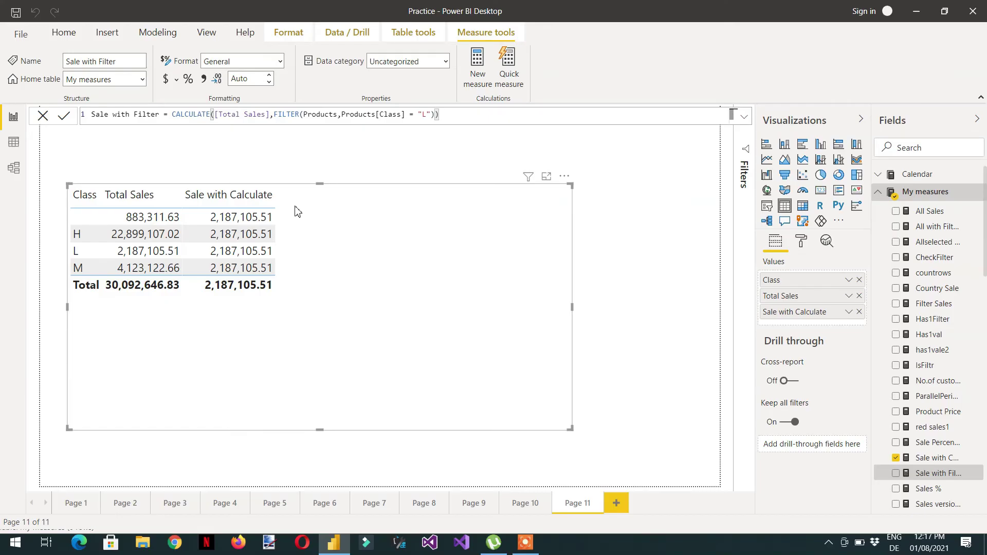
left_click(898, 475)
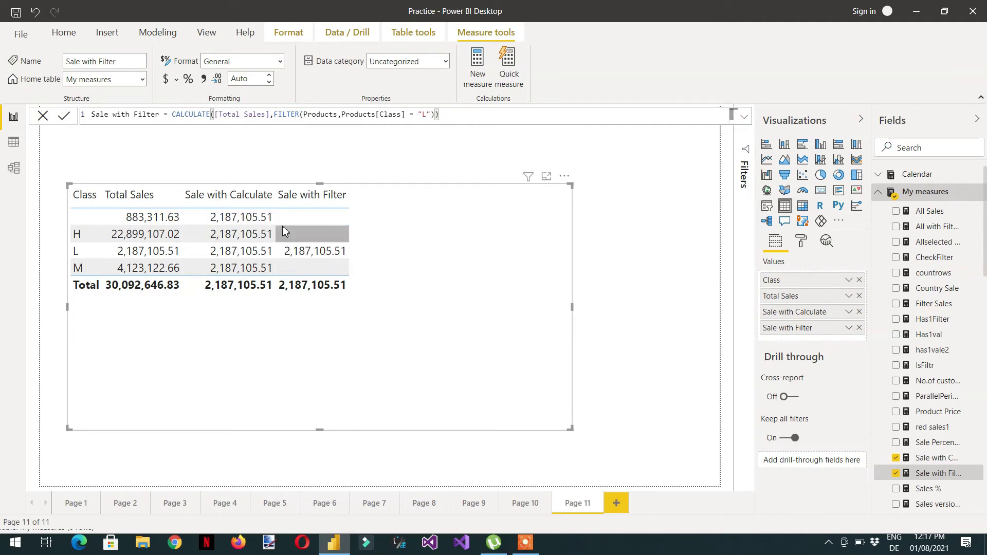
left_click(259, 203)
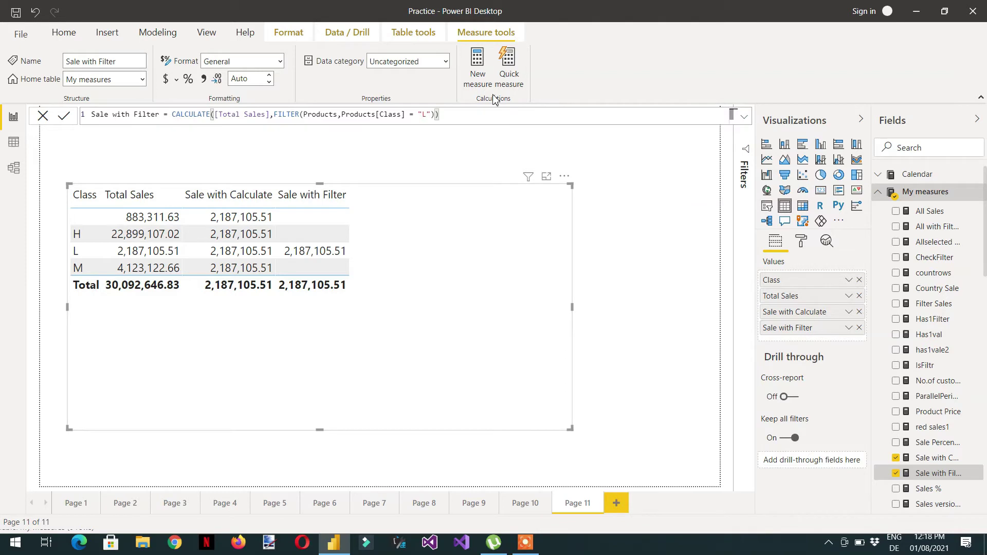
Step: Create a measure named "Sale- sugar syntax" in My measures and begin its formula with the CALCULATE function
left_click(477, 70)
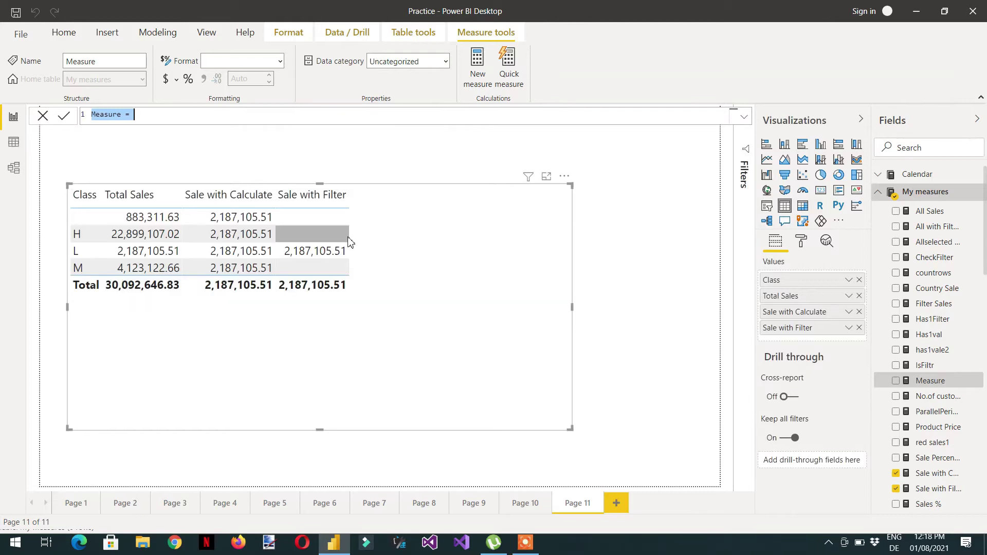
type("Sale ")
type("with")
key("BackSpace")
key("BackSpace")
key("BackSpace")
key("BackSpace")
key("BackSpace")
type("- ")
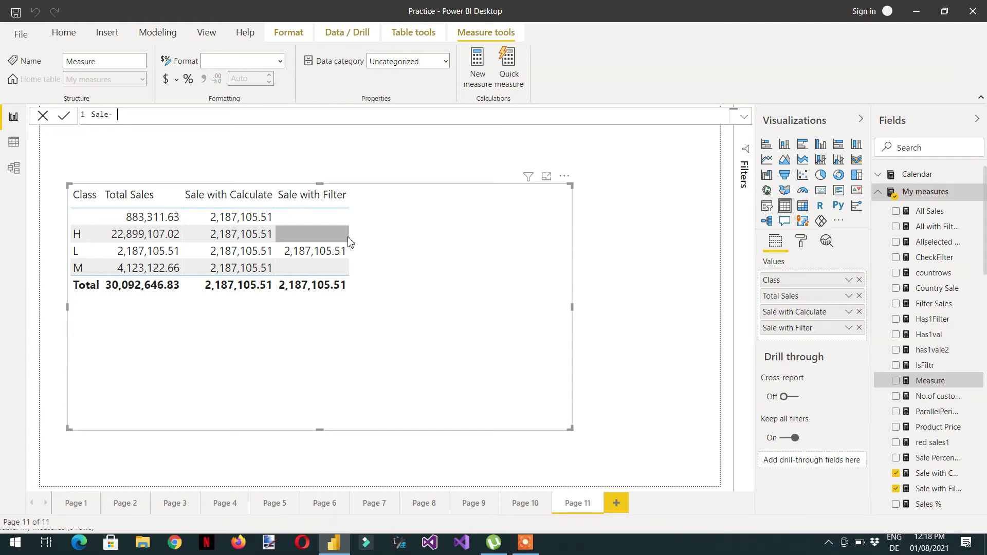
type("sugar syntax = CAL")
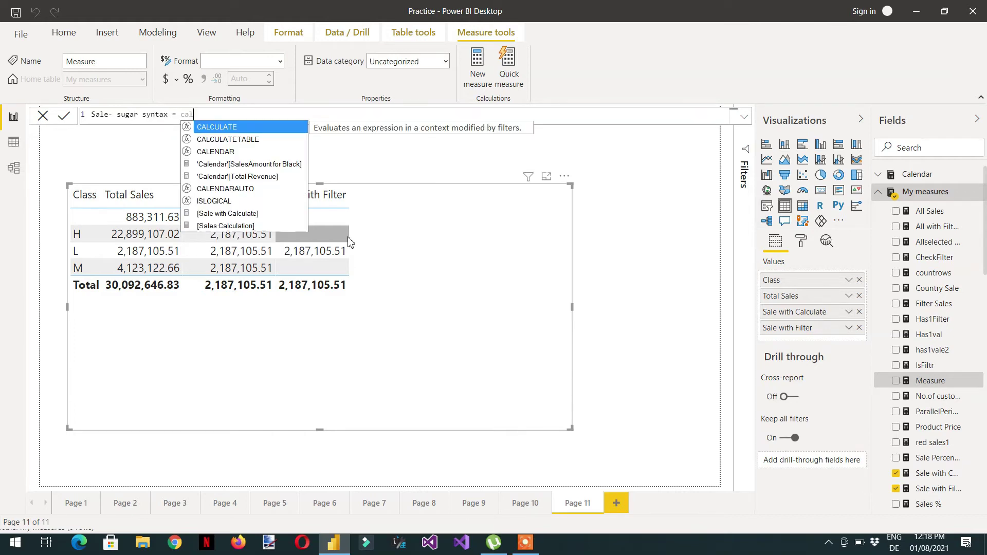
Step: Use [Total Sales] as the CALCULATE expression and start a FILTER over ALL(Products[Class])
key("Tab")
type("total")
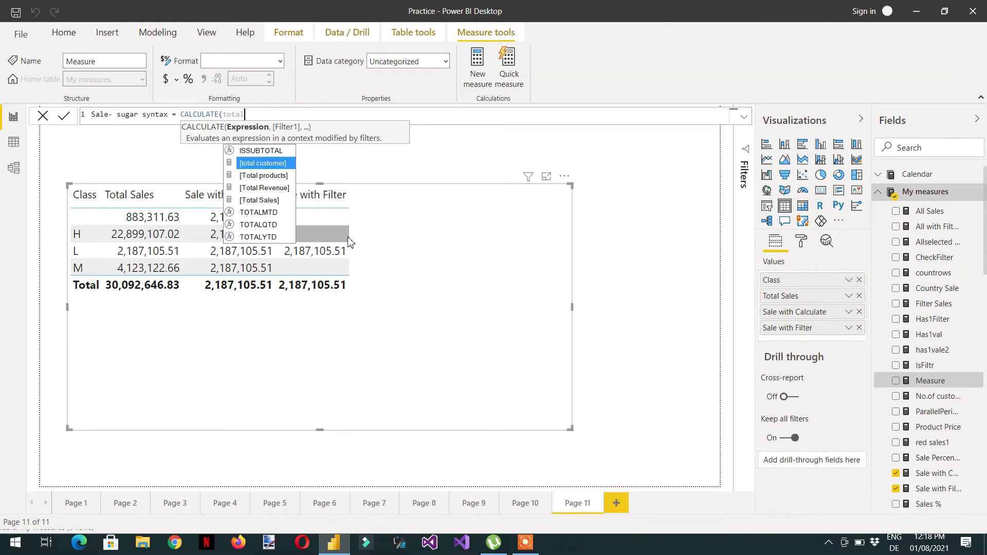
type(" sales")
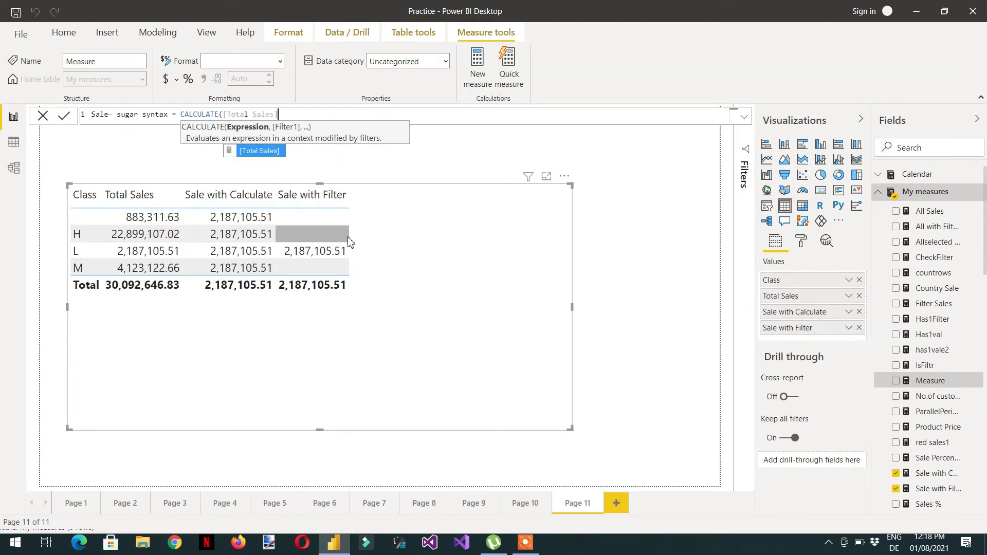
key("Tab")
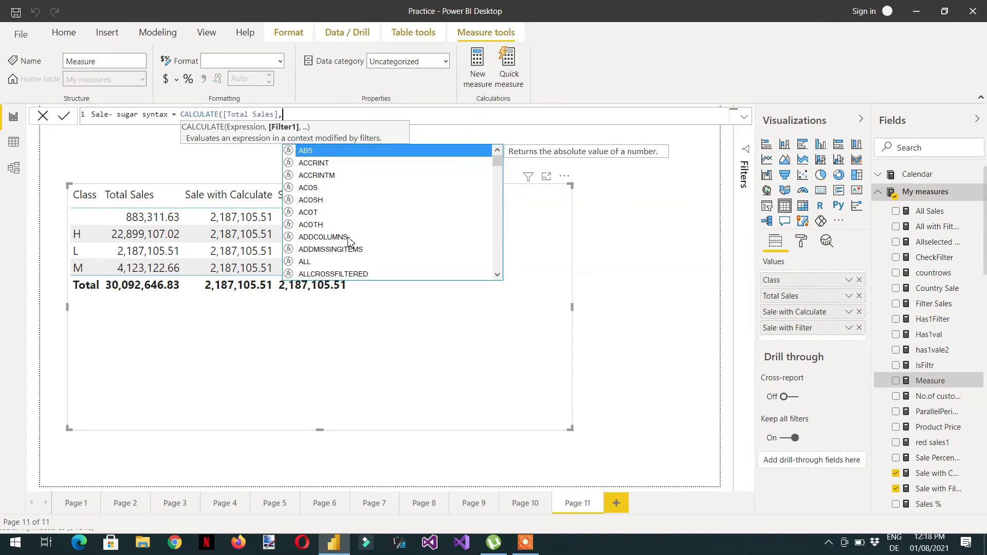
type("FILTER(")
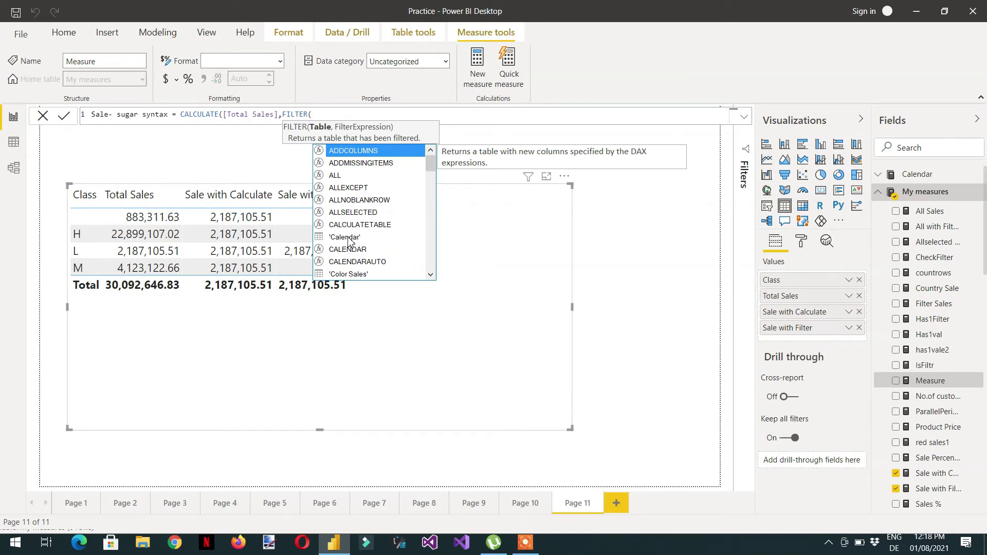
type("(")
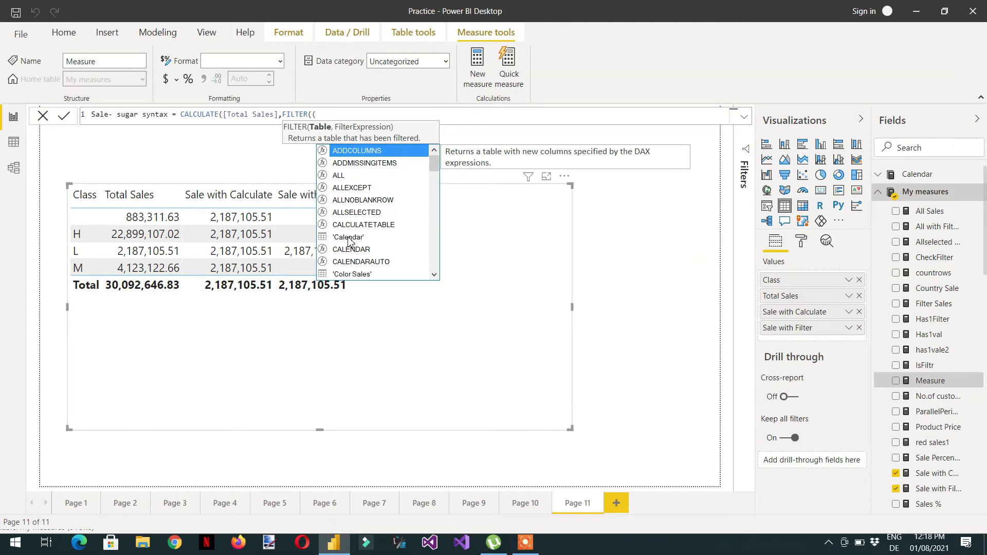
key("BackSpace")
type("ALL(")
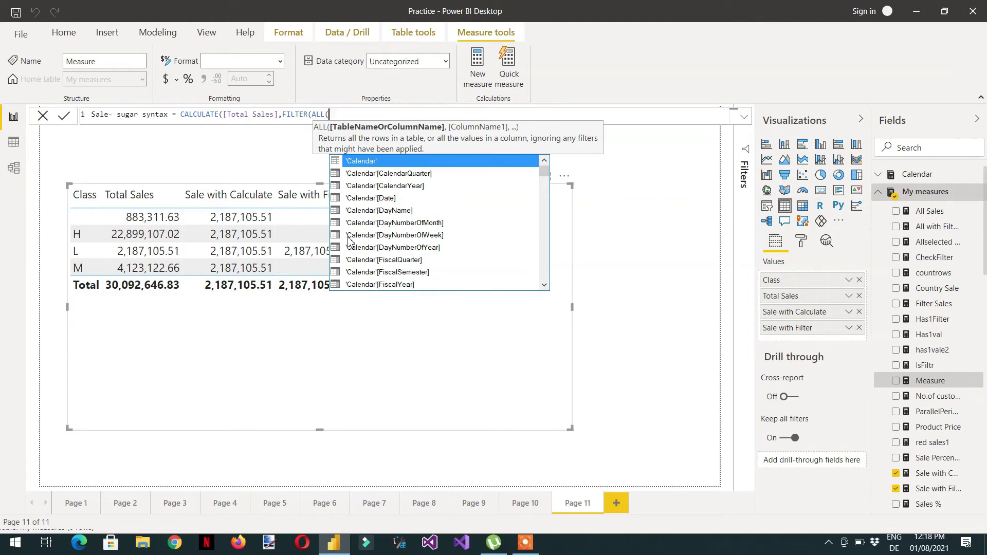
type("clas")
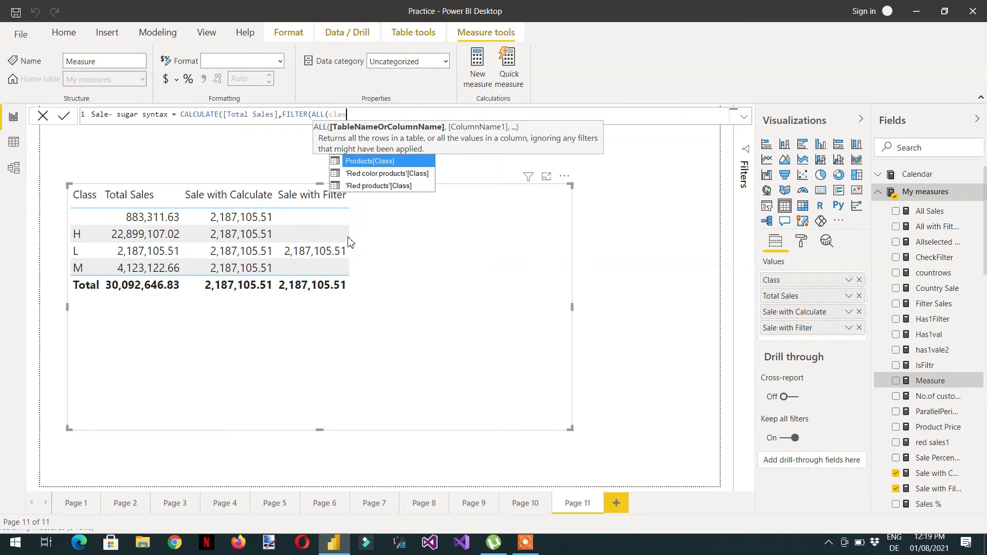
key("Tab")
type(")")
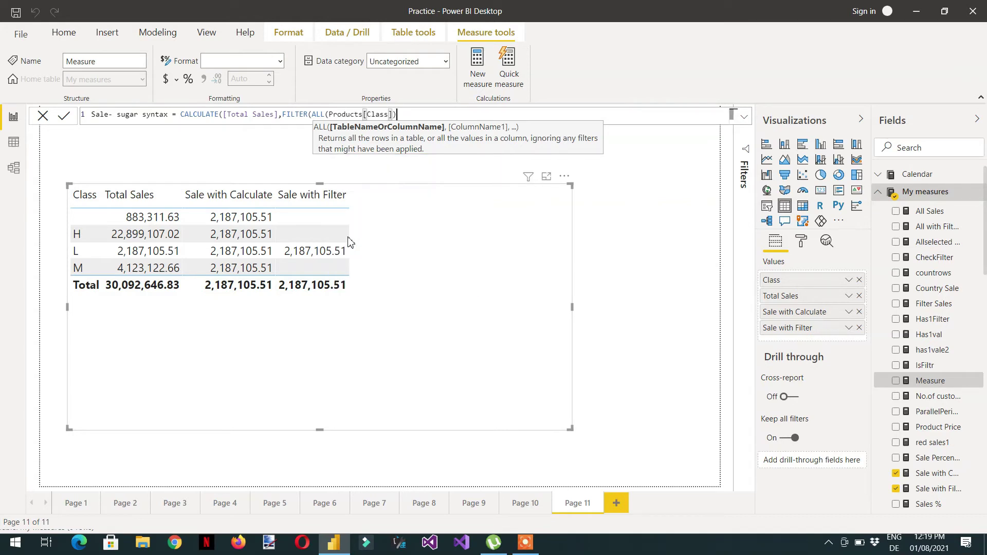
type("),")
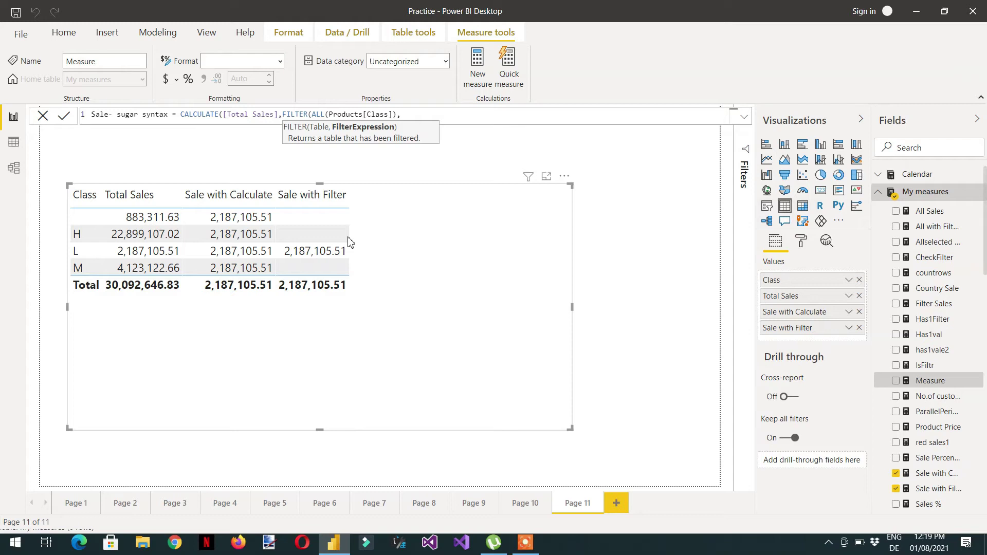
Step: Complete the formula with the condition Products[Class] = "L" and add the Sale- sugar syntax measure to the table visual
type("clas")
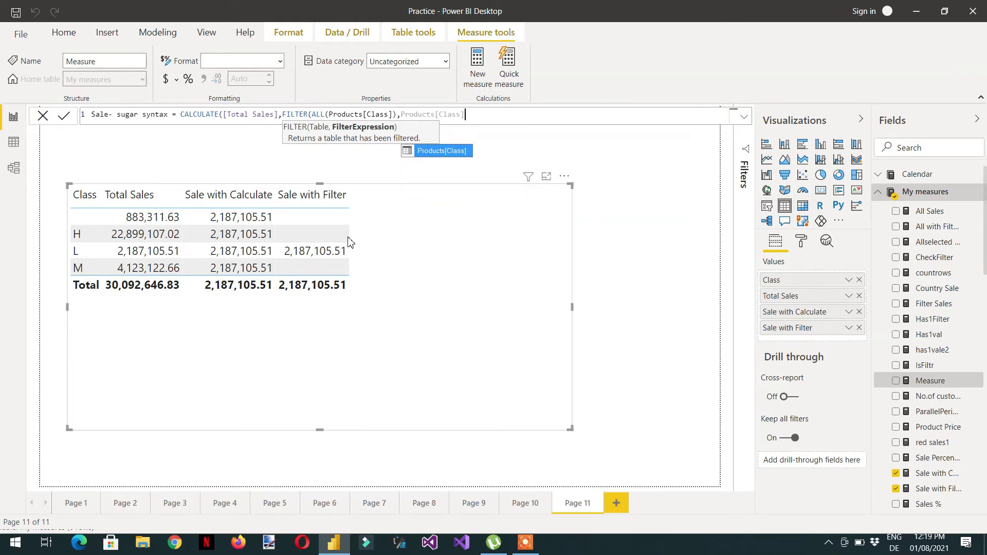
key("Tab")
type("= ")
type("\"\"")
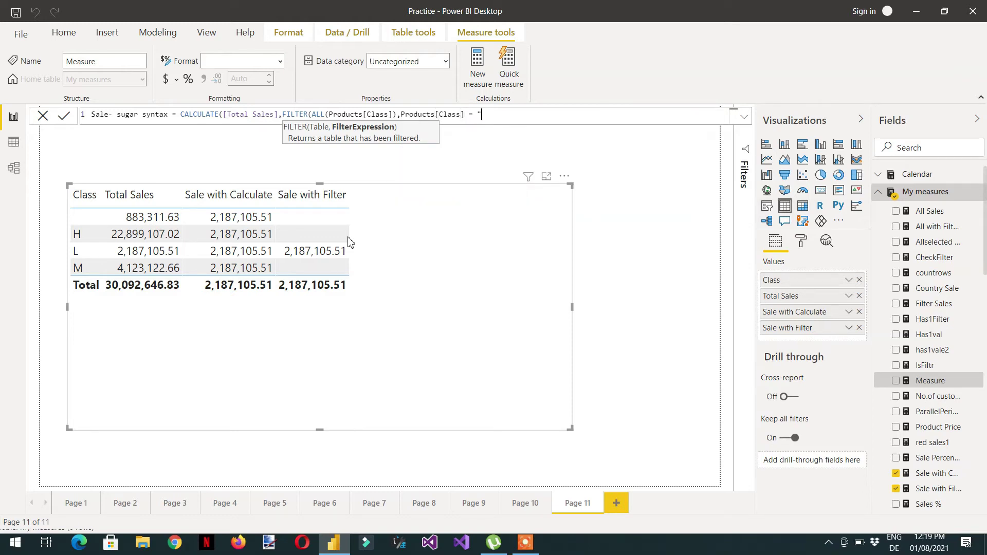
type("L")
type("))")
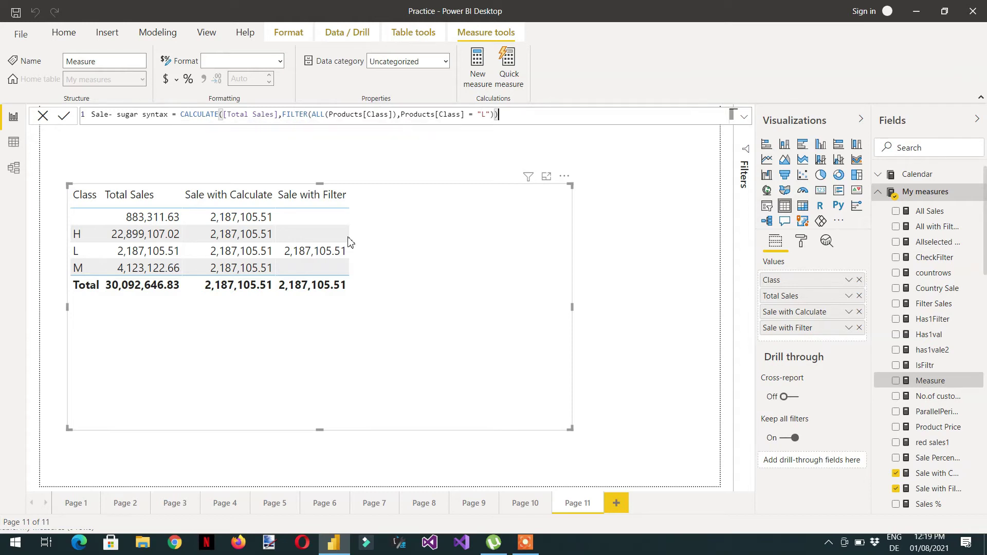
key("Return")
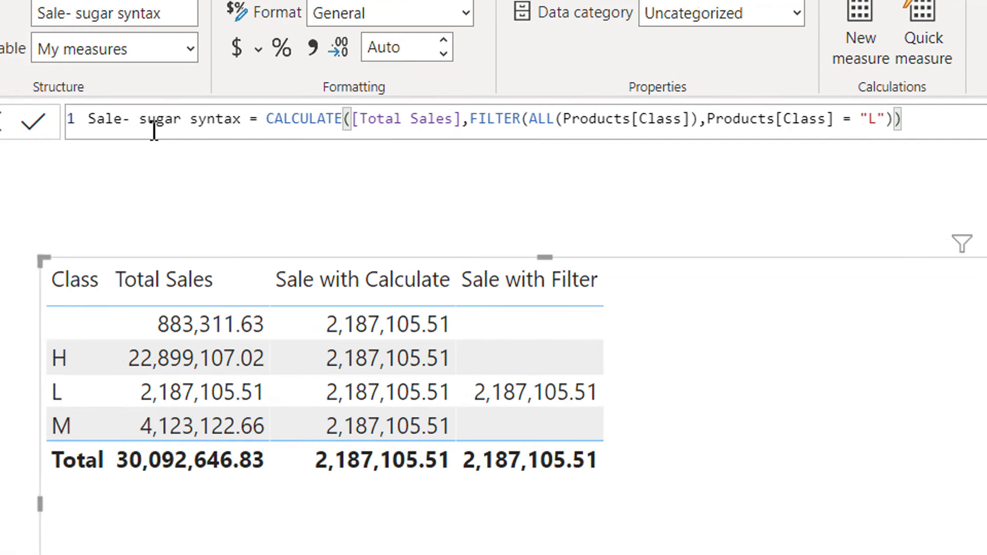
double_click(173, 124)
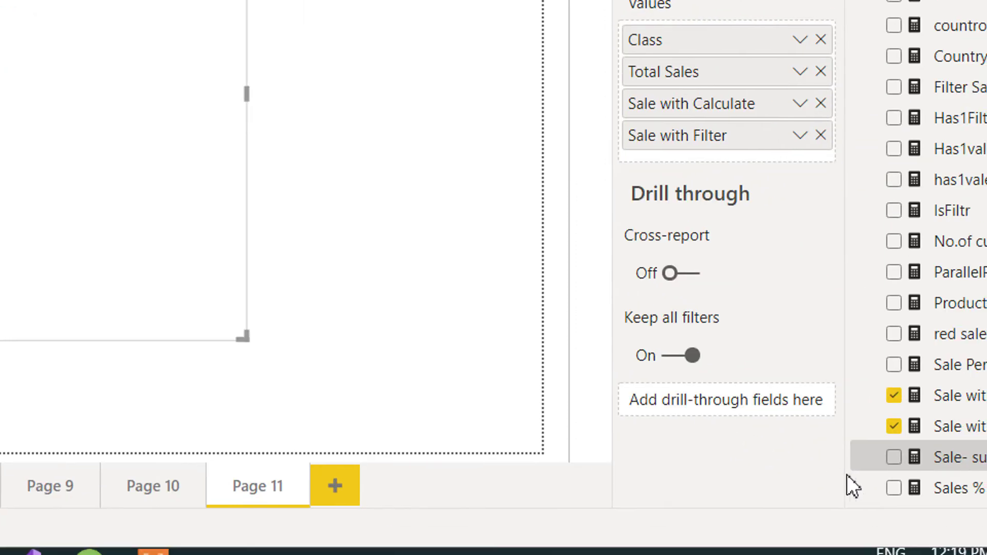
left_click(833, 450)
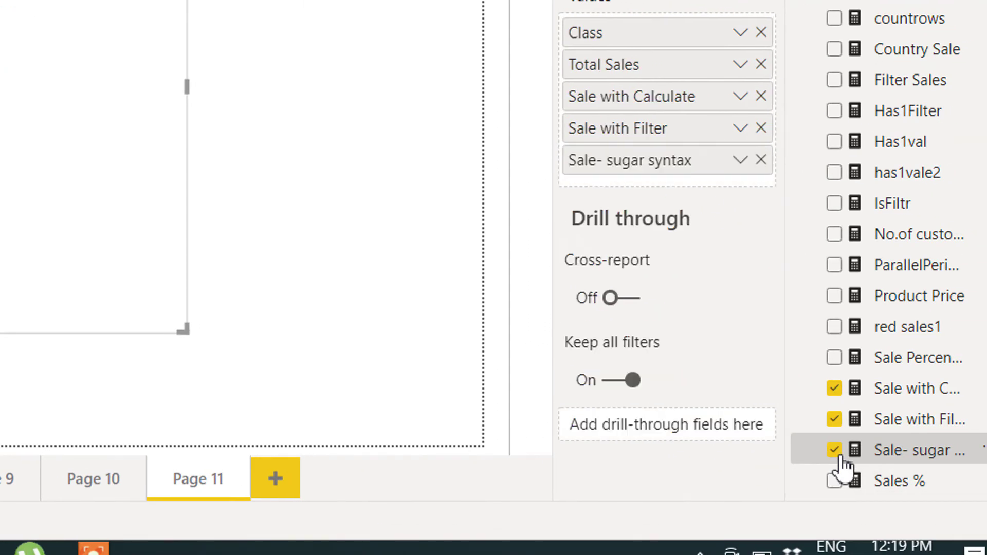
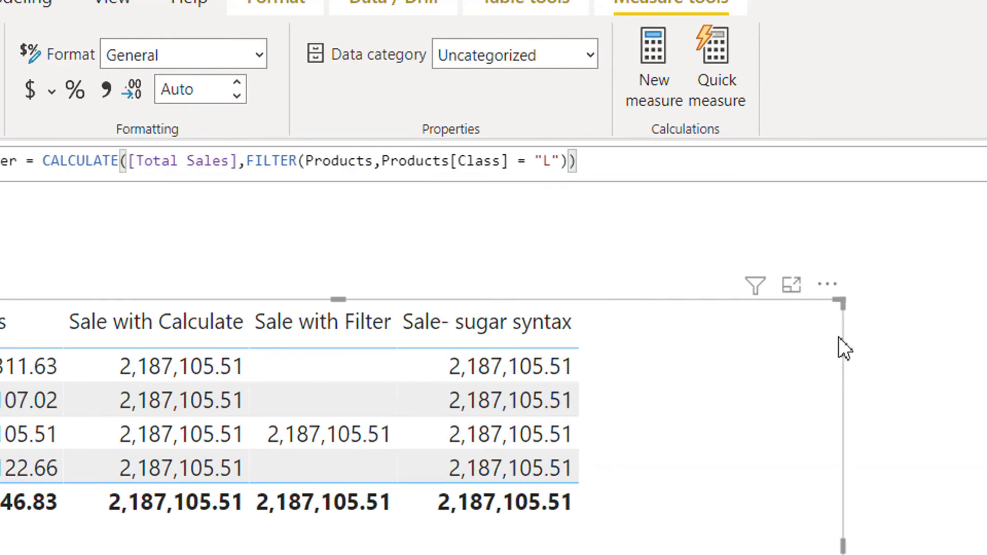
Step: Create a measure named "Sales with keepfilter" in My measures and start its formula with CALCULATE on [Total Sales]
left_click(656, 88)
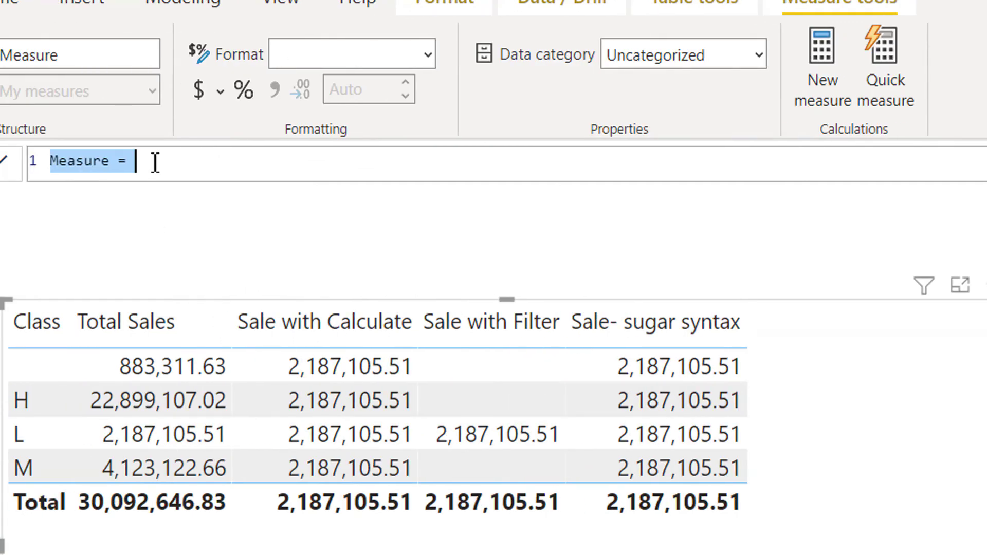
type("Sales -")
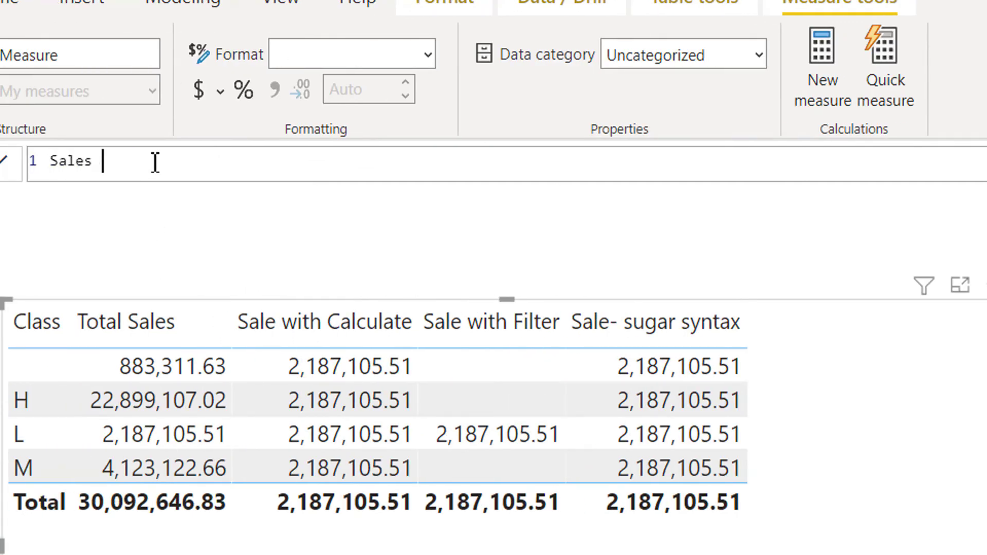
key("BackSpace")
type("with keepfil")
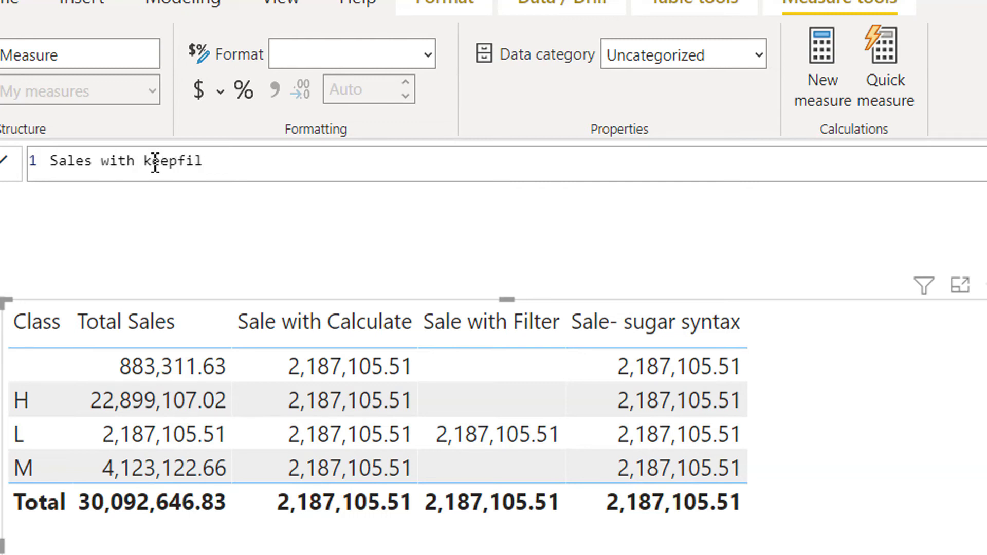
type("ter =cal")
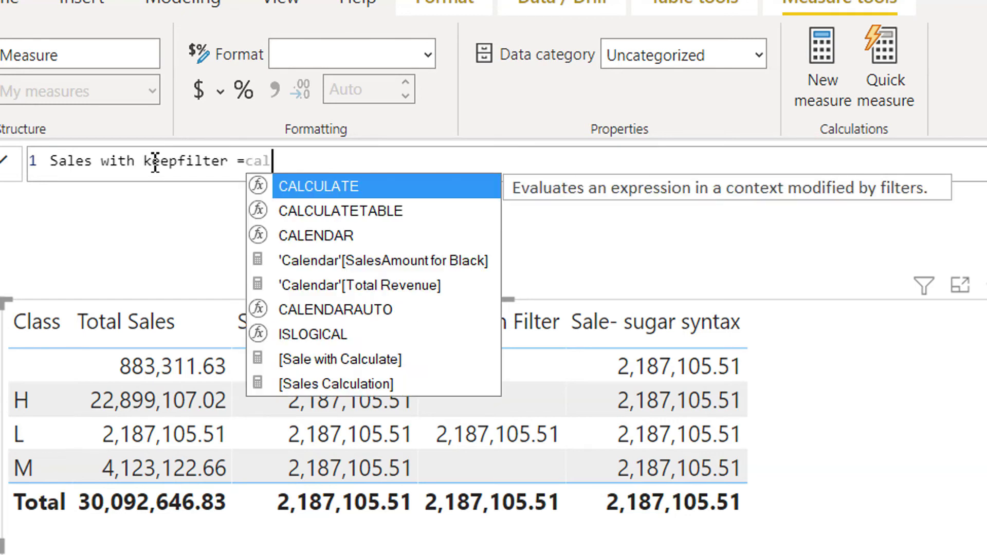
key("Tab")
type("total")
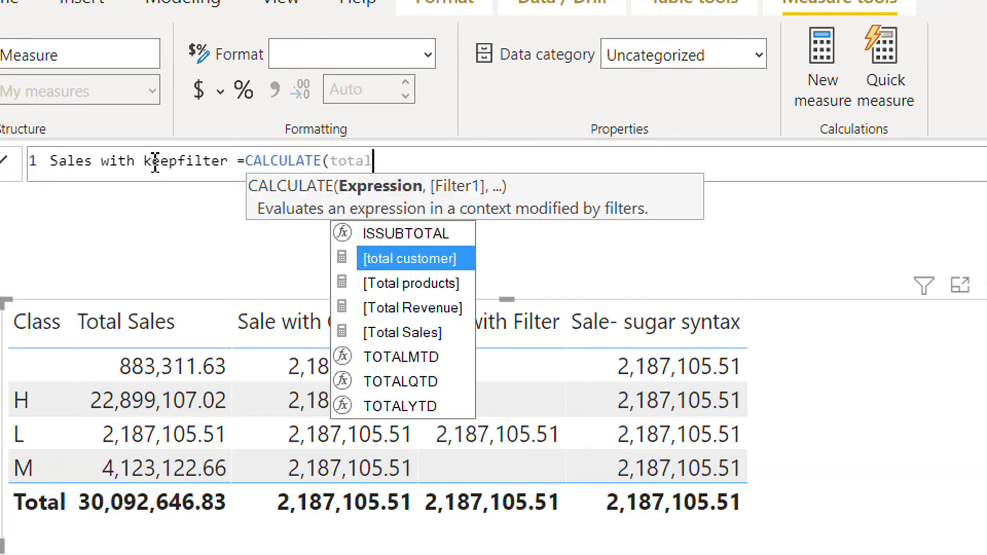
type(" s")
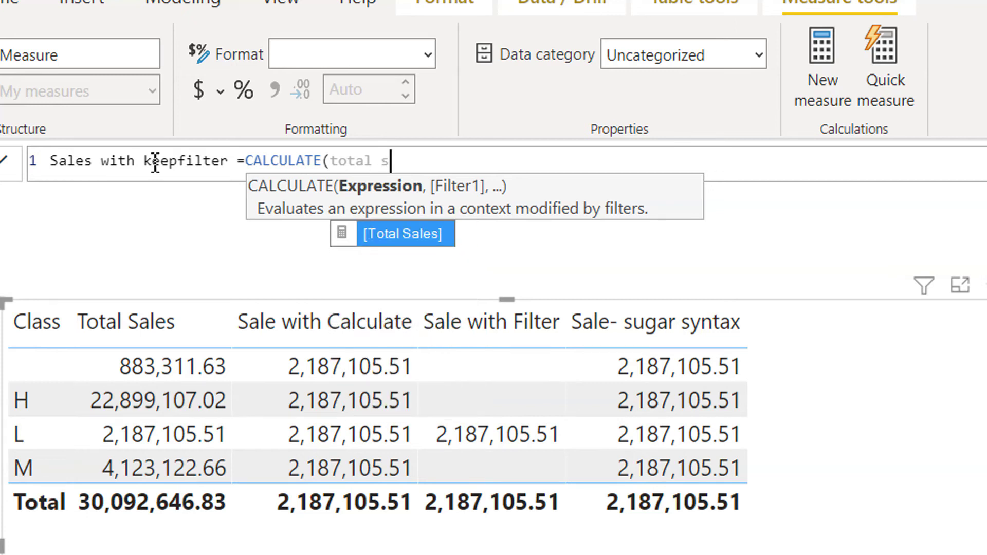
key("Tab")
type(",")
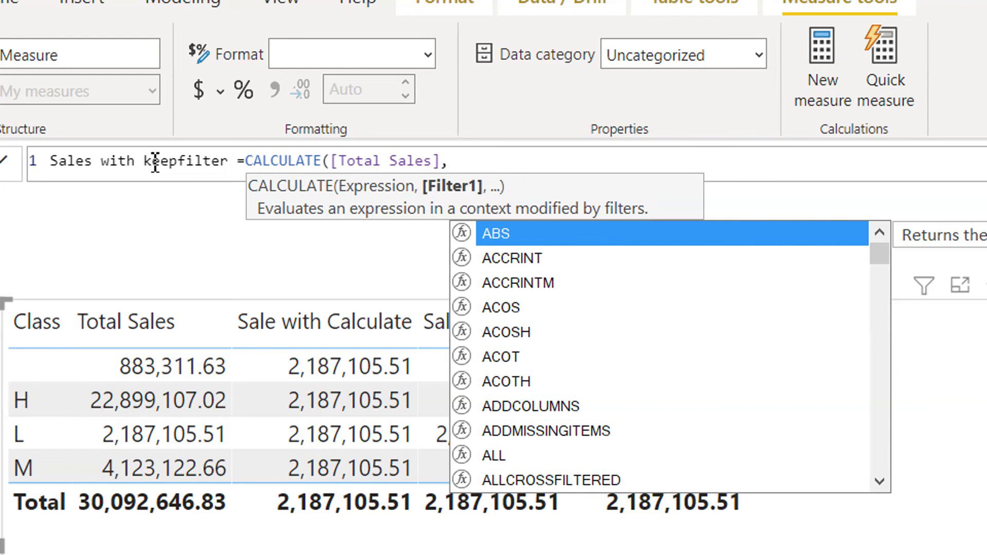
Step: Complete the Sales with keepfilter formula with the filter Products[Class] = "L" and commit the measure
type("k")
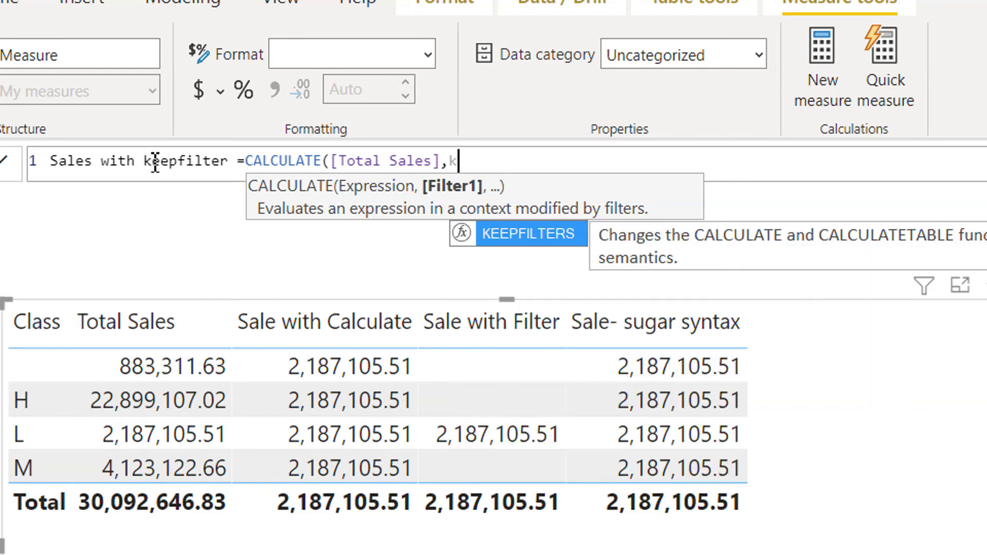
key("BackSpace")
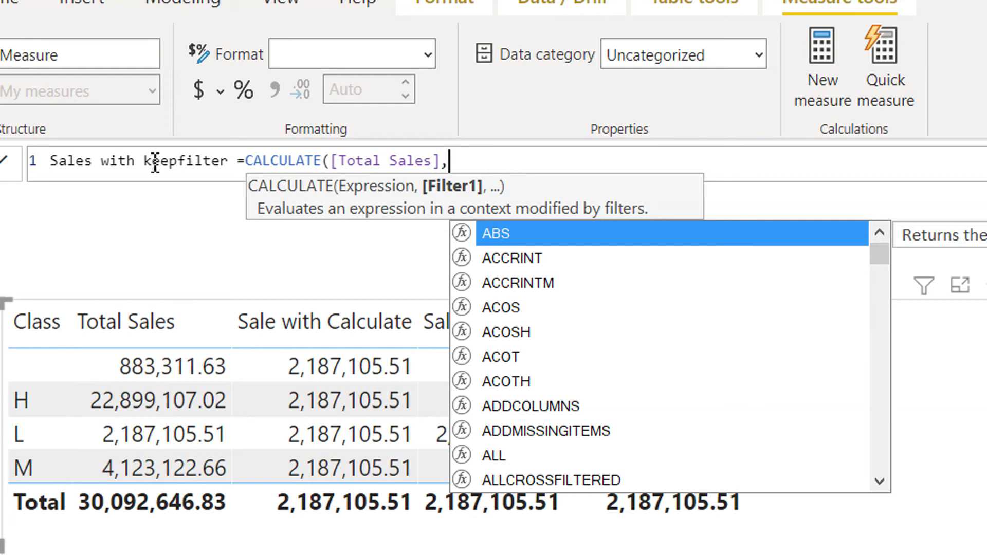
type("cts[Clas")
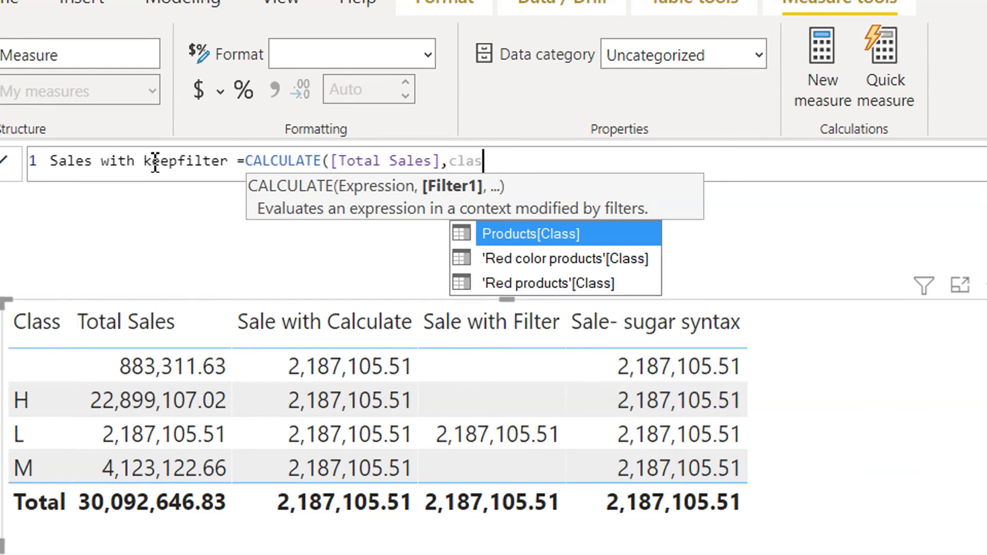
key("Tab")
type("=")
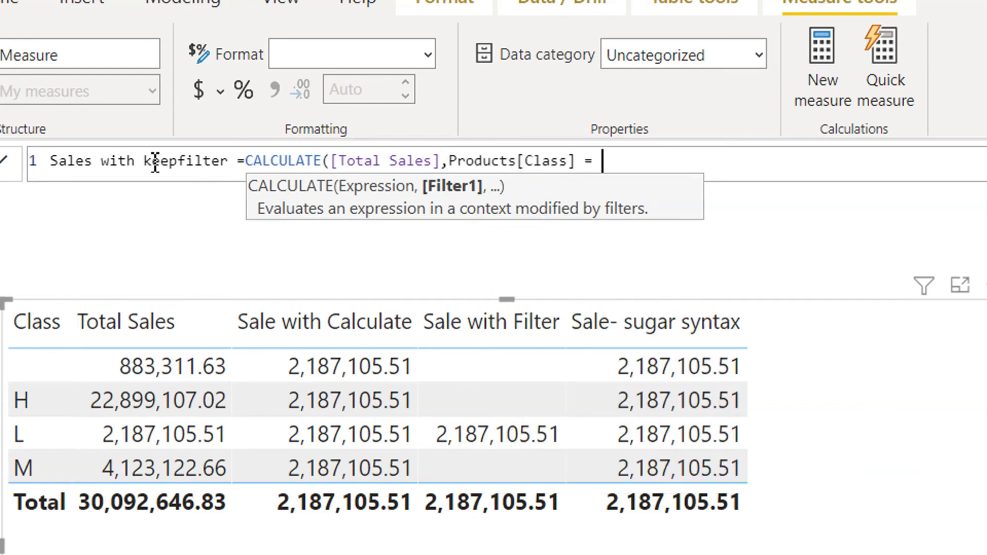
type(" \"\"")
key("Left")
type("L")
key("Return")
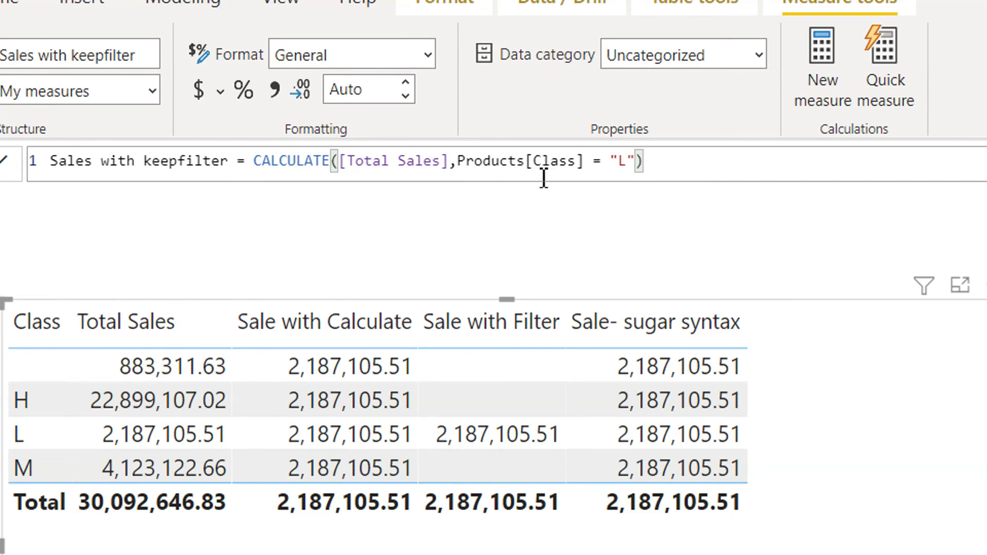
left_click(352, 344)
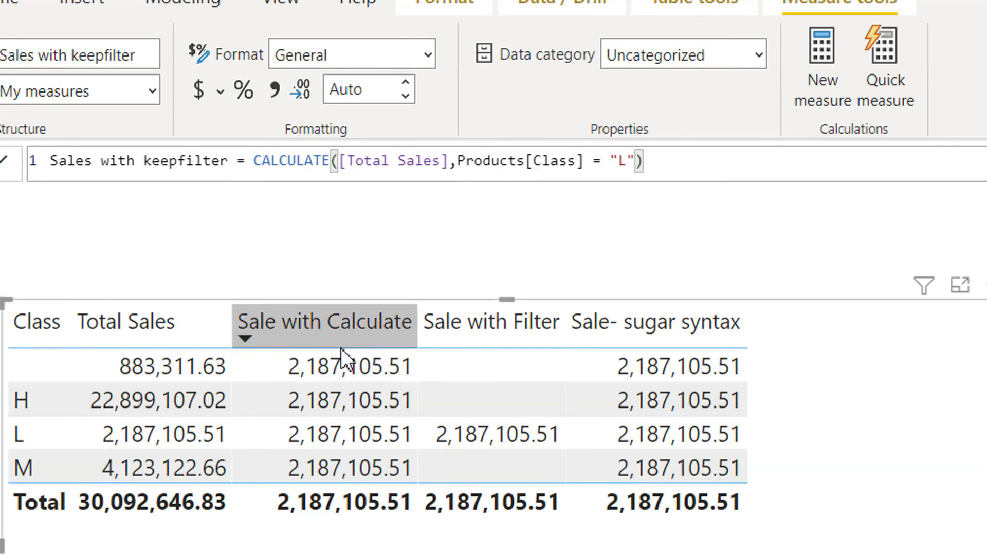
Step: Wrap the Products[Class] = "L" condition in the Sales with keepfilter formula in KEEPFILTERS and commit the measure
left_click(459, 163)
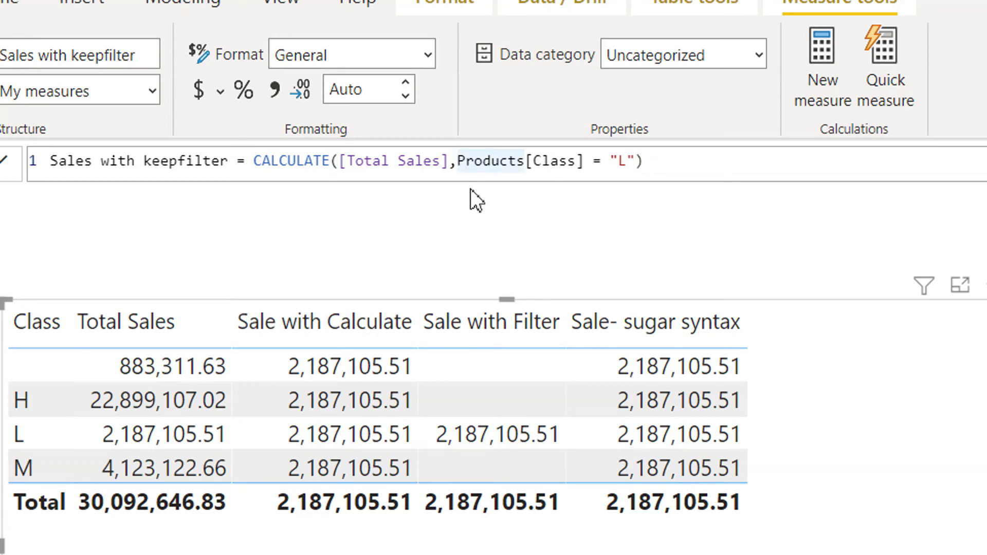
type("k")
left_click(470, 189)
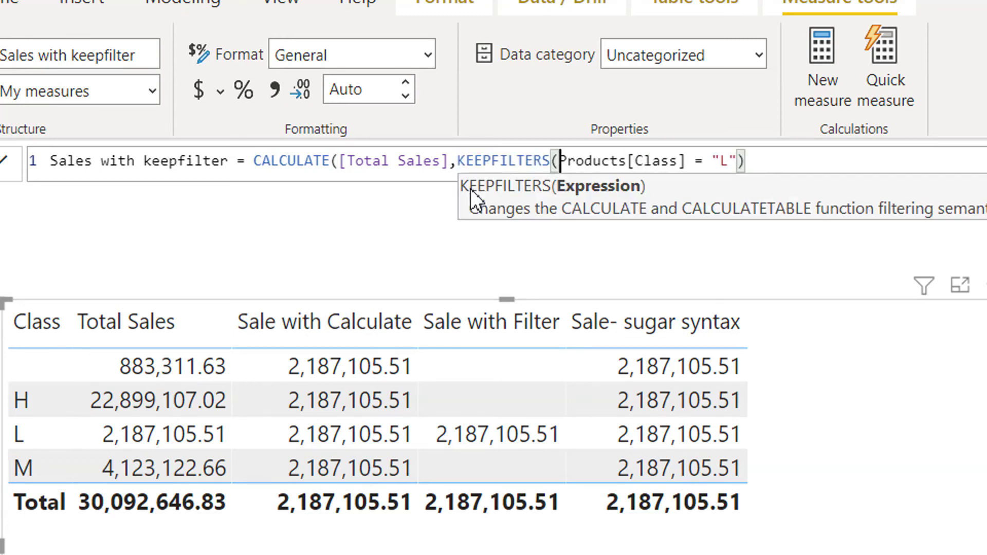
key("Right")
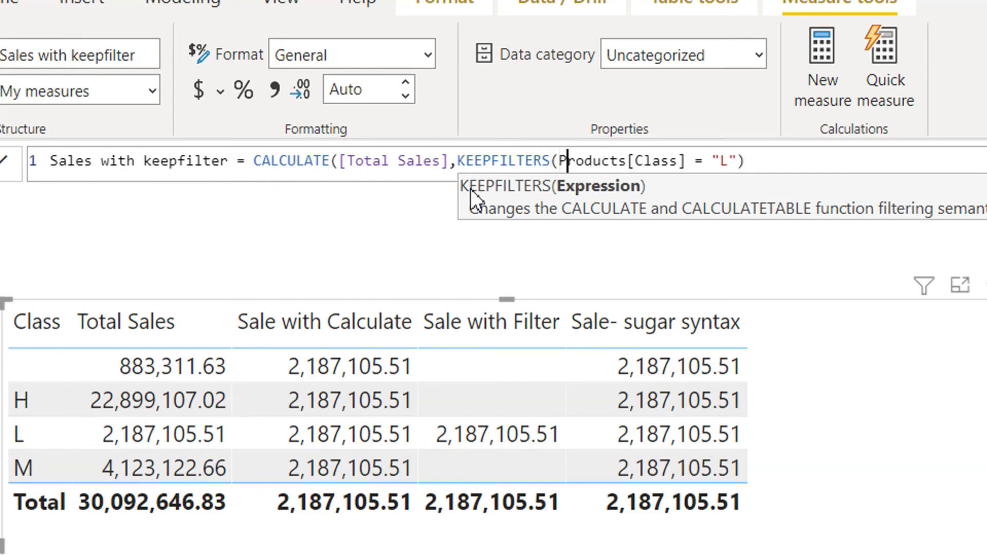
key("ctrl+Right")
key("ctrl+Right")
key("ctrl+Right")
key("ctrl+Right")
key("ctrl+Right")
key("ctrl+Right")
key("ctrl+Right")
key("ctrl+Right")
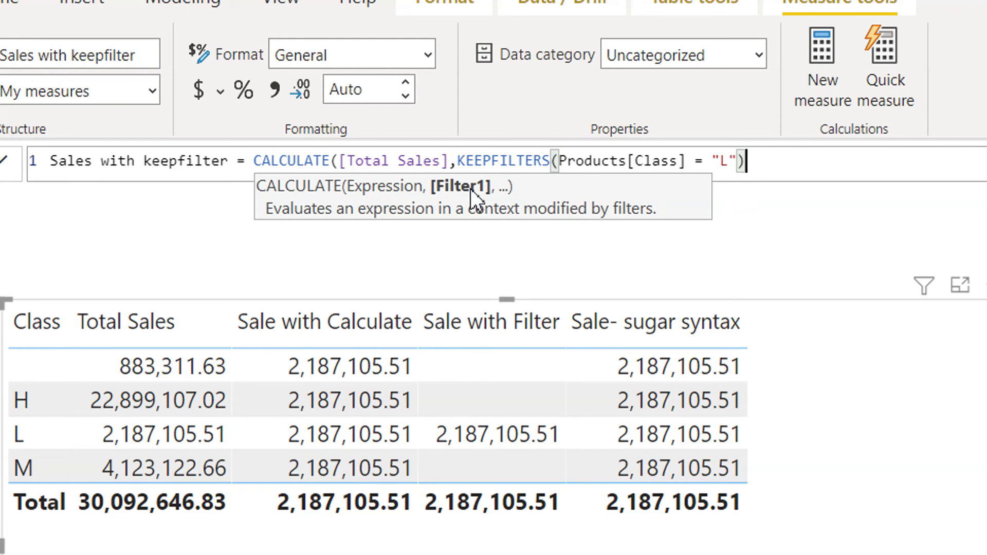
type(")")
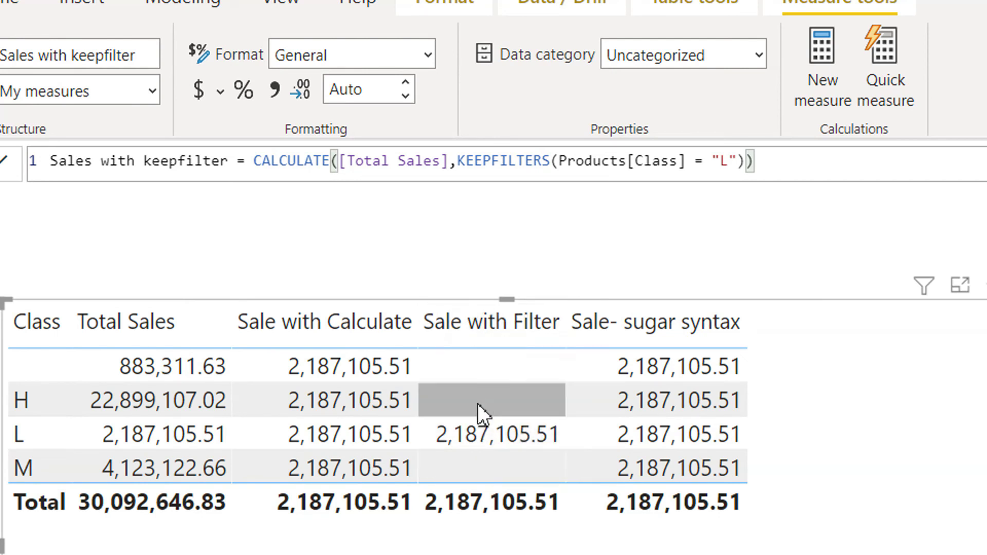
Step: Search the fields for "keep", add the Sales with keepfilter measure to the table visual and open its formula
mouse_move(488, 439)
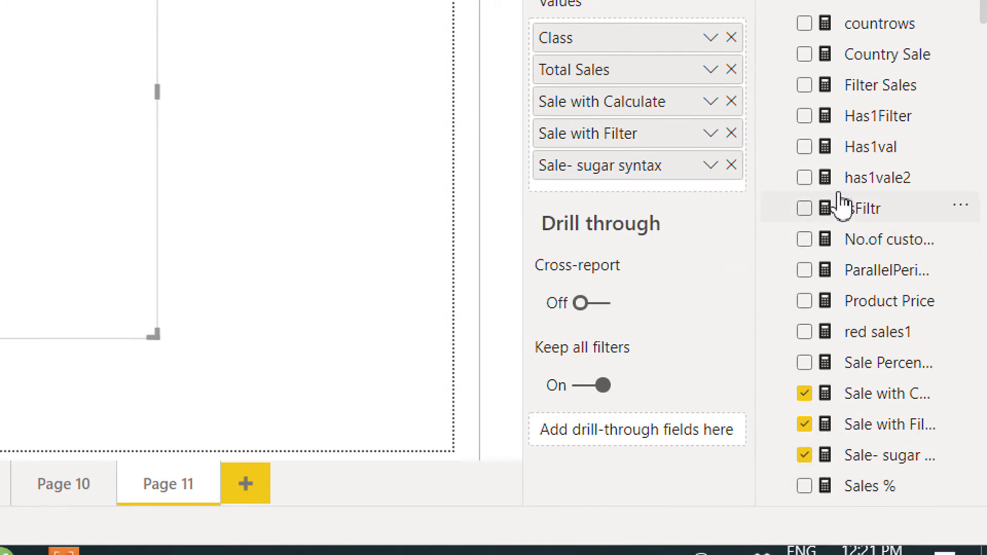
left_click(897, 88)
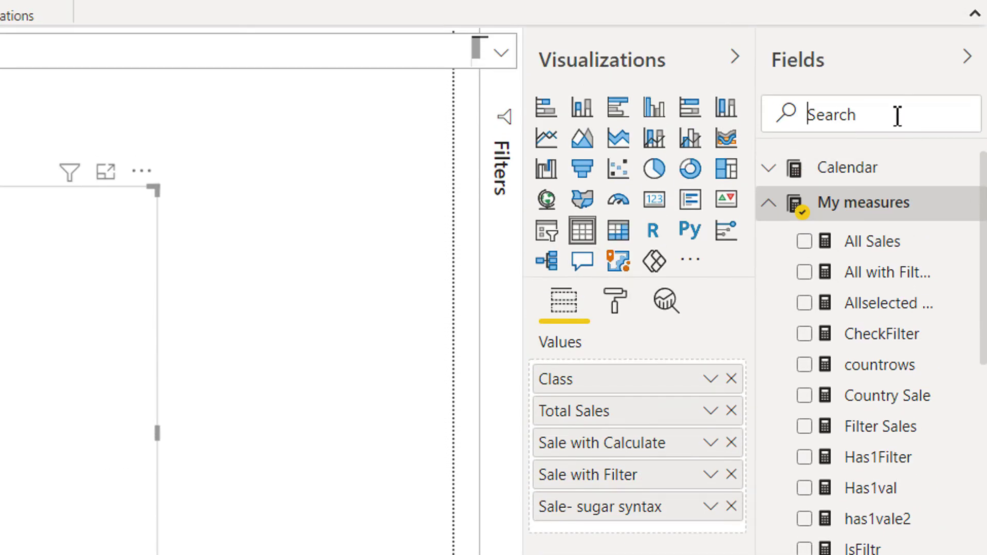
type("keep")
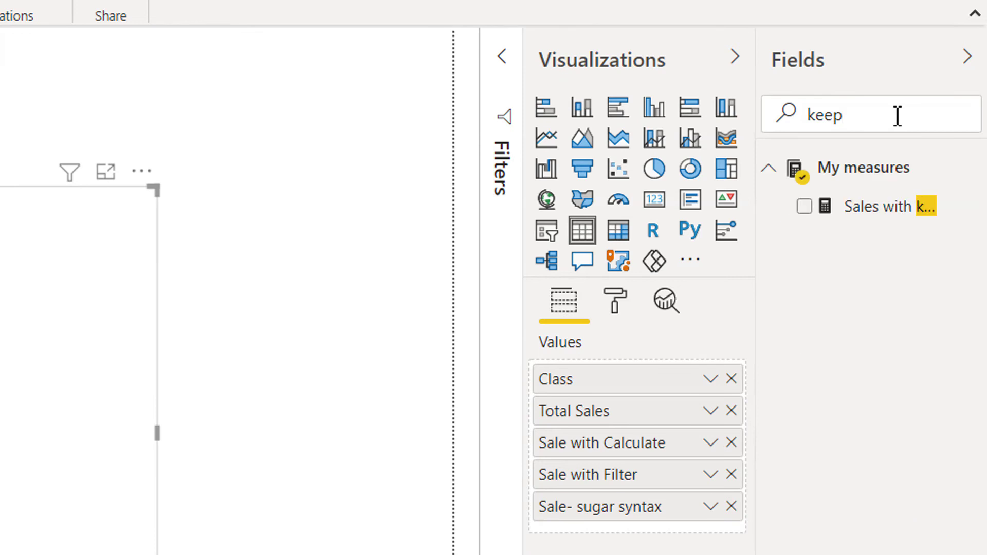
left_click(805, 207)
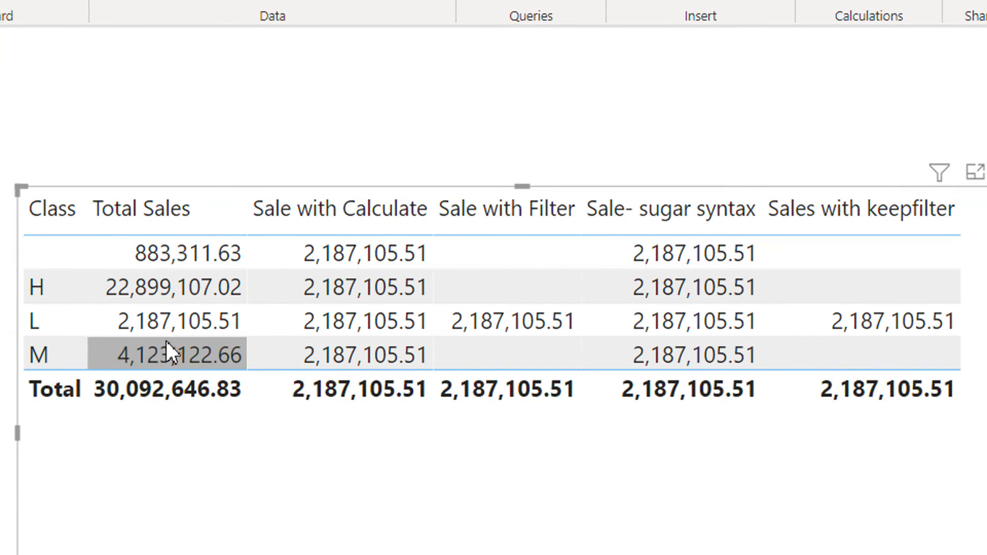
mouse_move(167, 342)
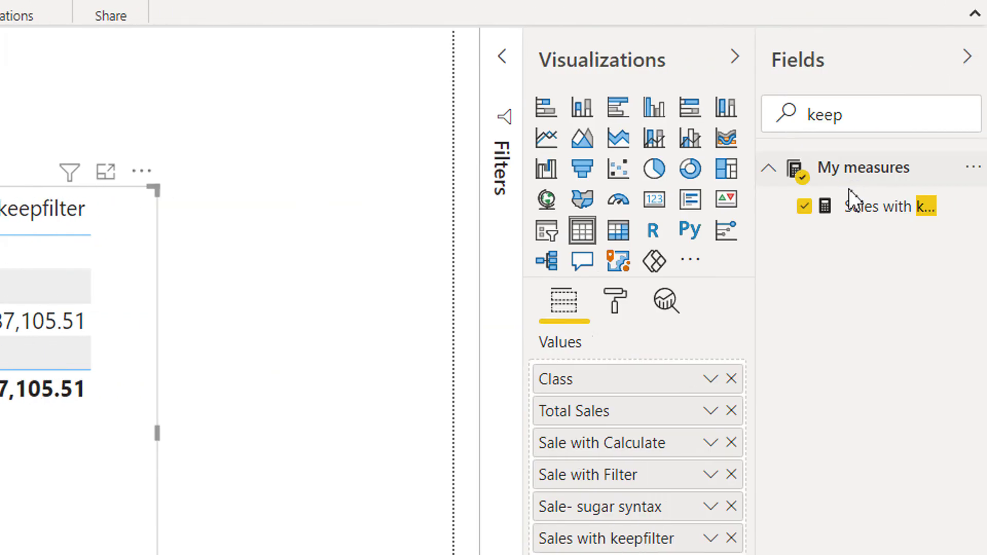
left_click(863, 208)
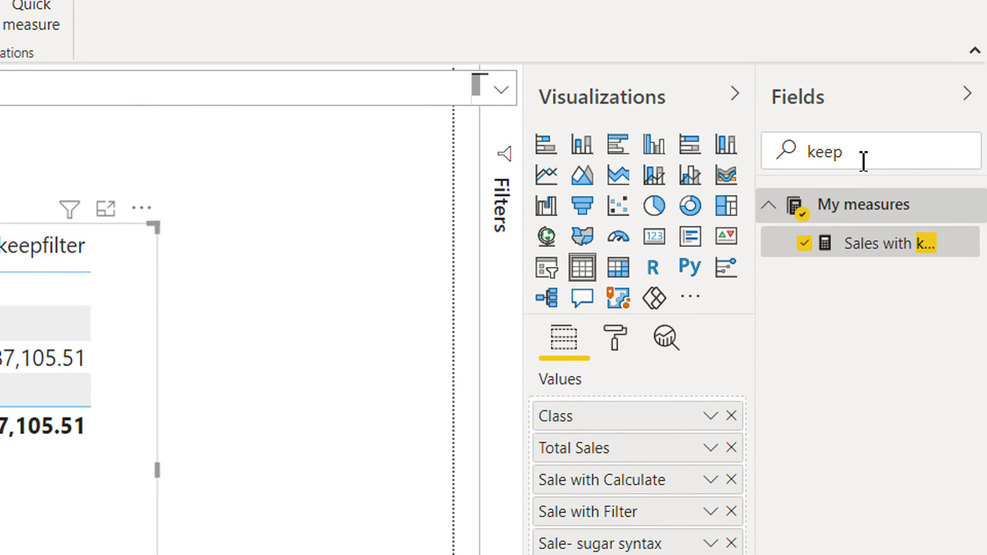
Step: Find the Sale- sugar syntax measure by searching for "sugar", wrap its FILTER expression in KEEPFILTERS and commit the change
double_click(864, 161)
key("BackSpace")
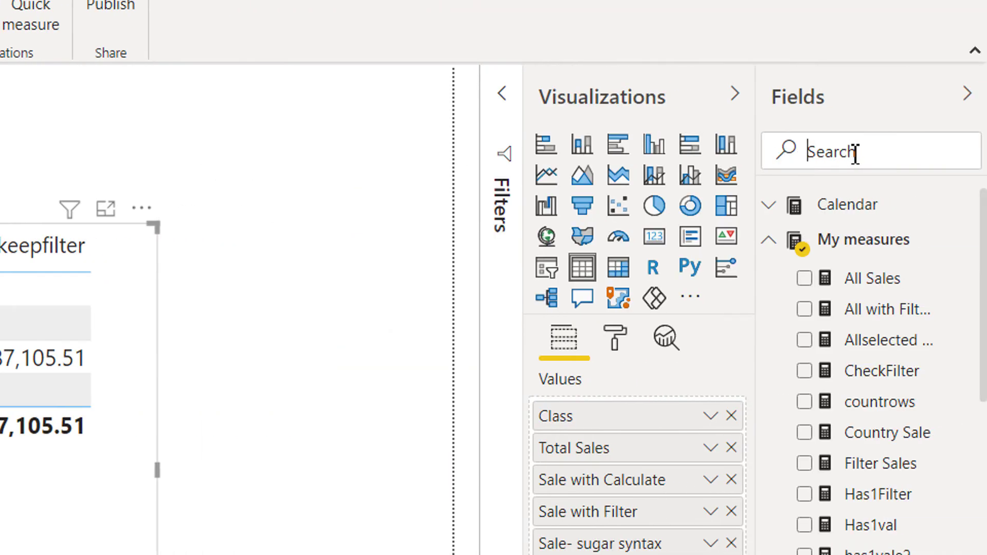
type("s")
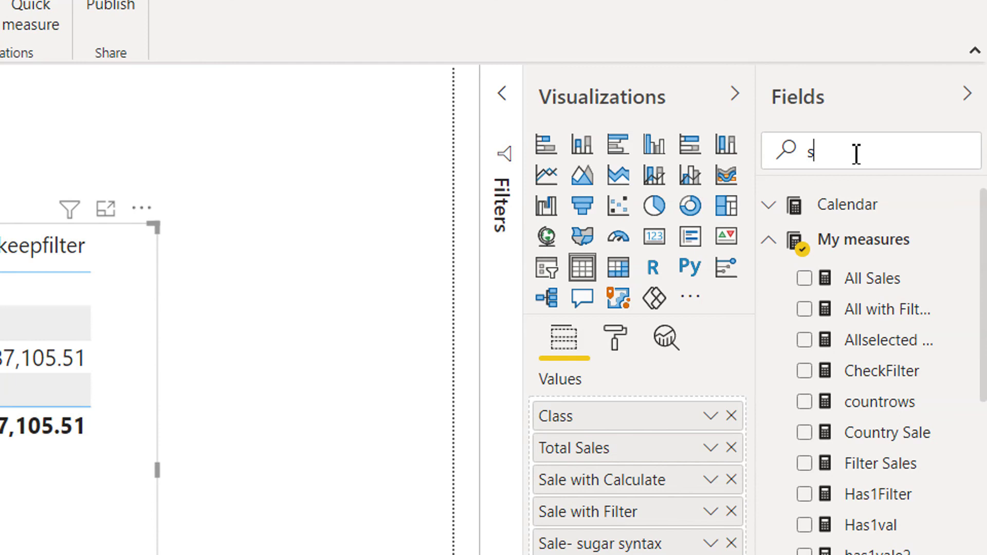
type("ugar")
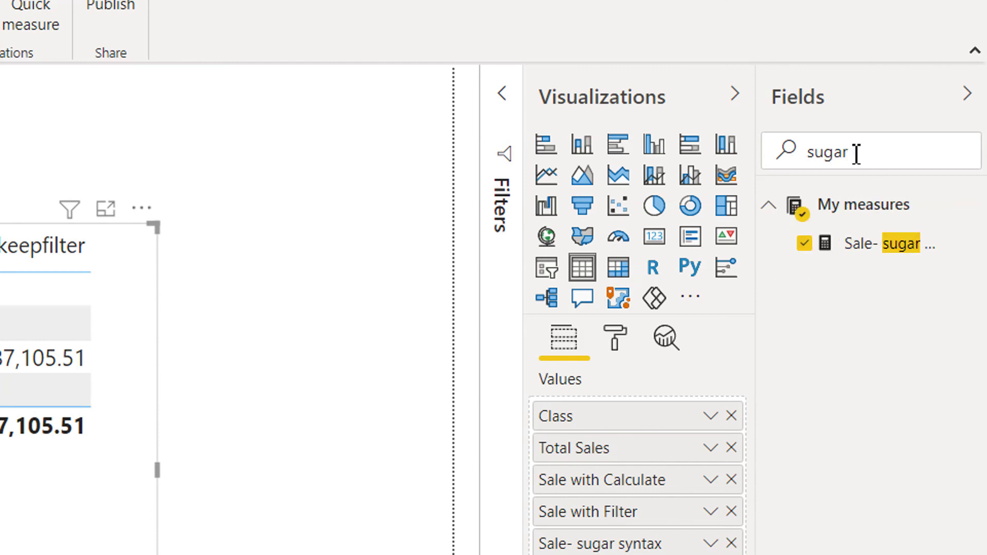
left_click(877, 248)
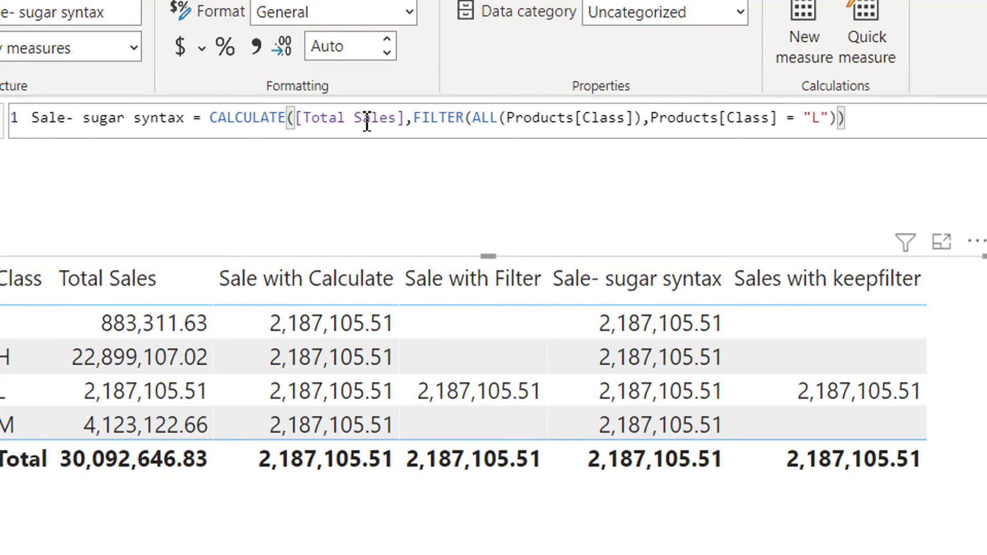
left_click(416, 119)
type("ke")
key("Tab")
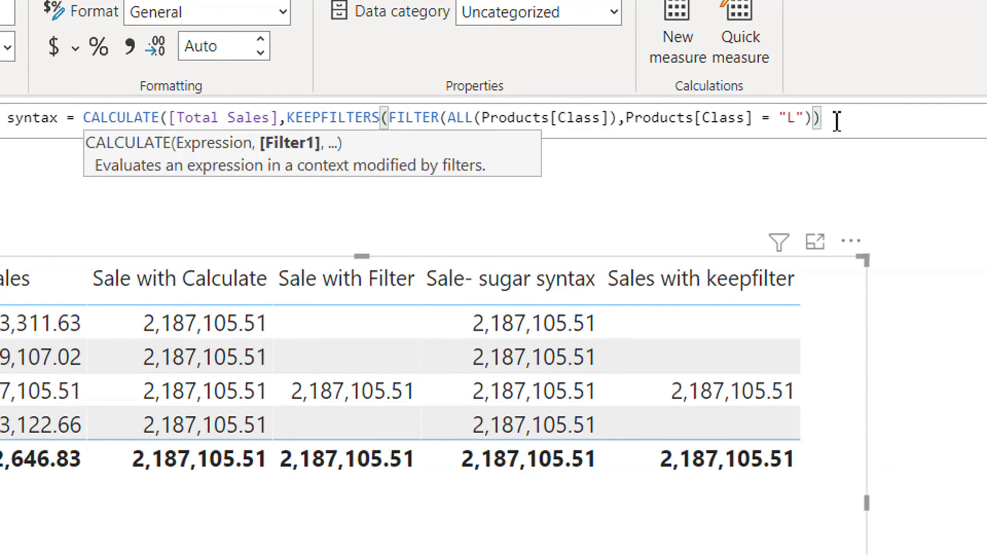
type(")")
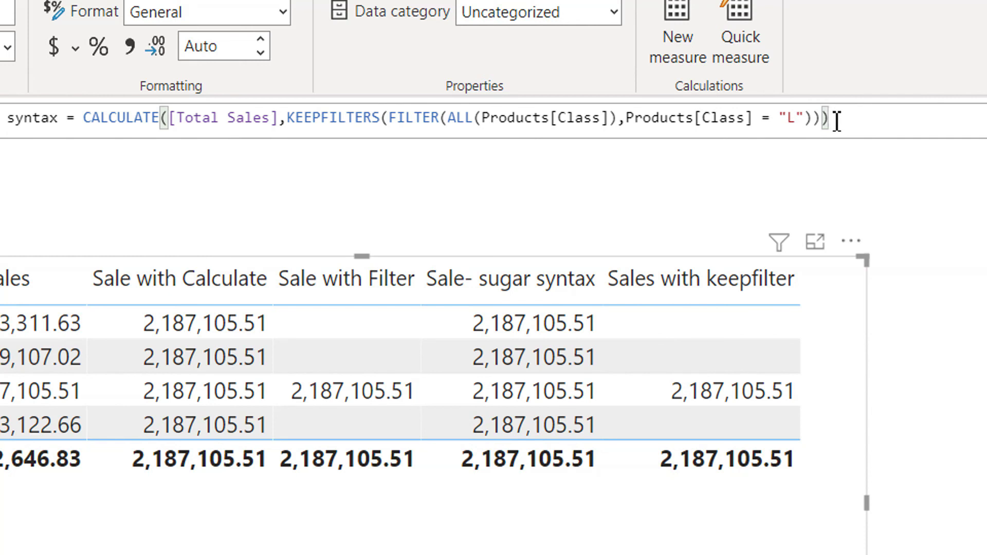
left_click(161, 238)
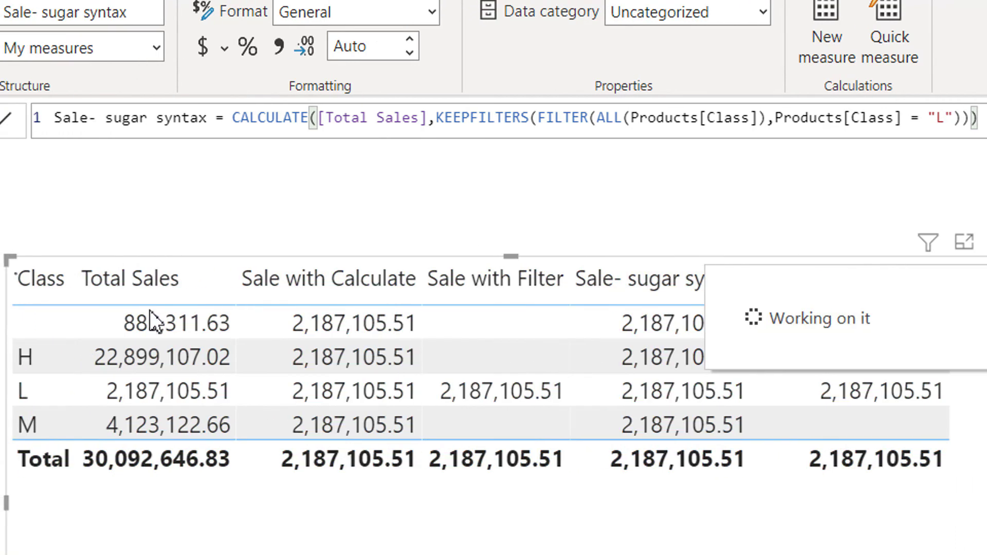